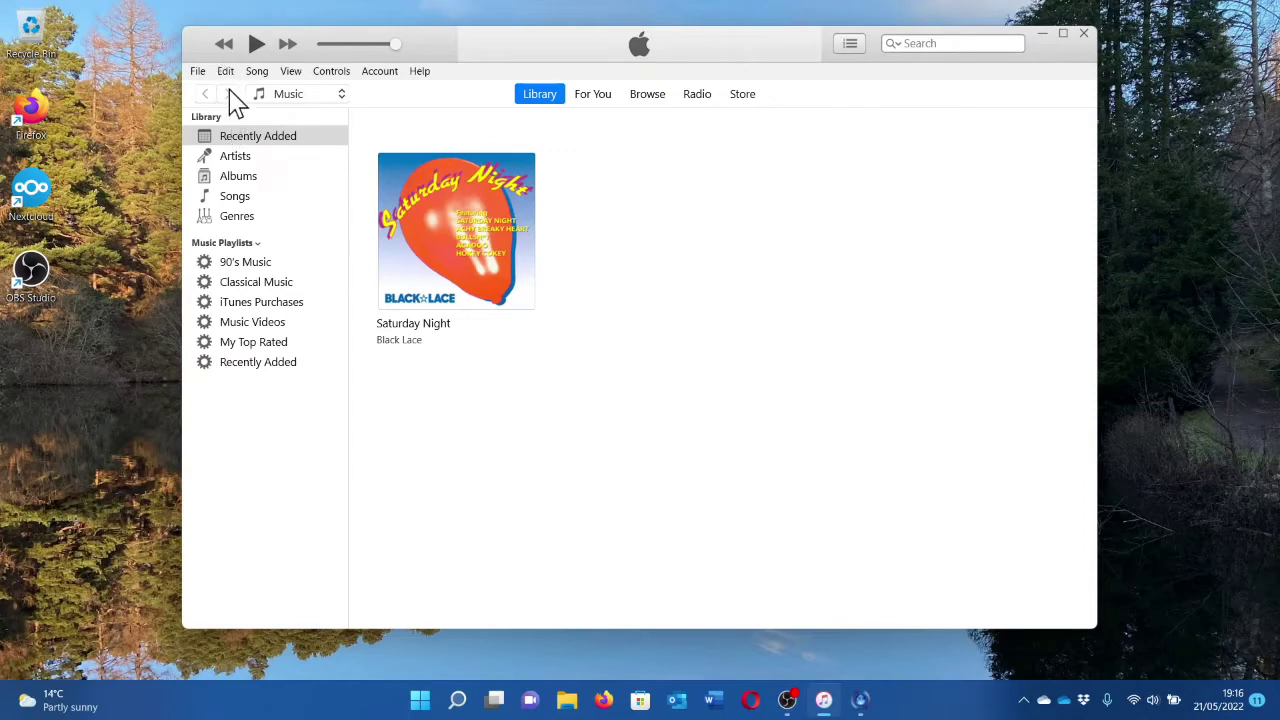
- Set the CD import settings in the general preferences to use the MP3 Encoder
{"action": "left_click", "coordinate": [227, 72]}
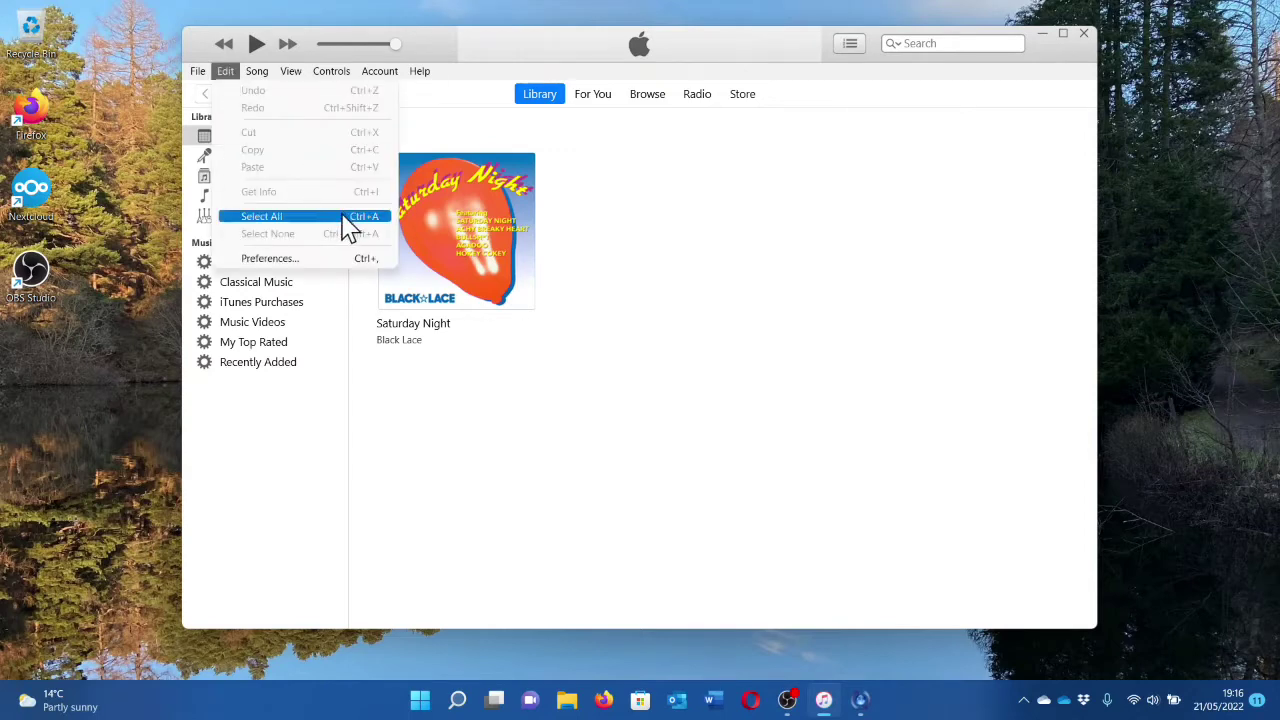
{"action": "left_click", "coordinate": [354, 262]}
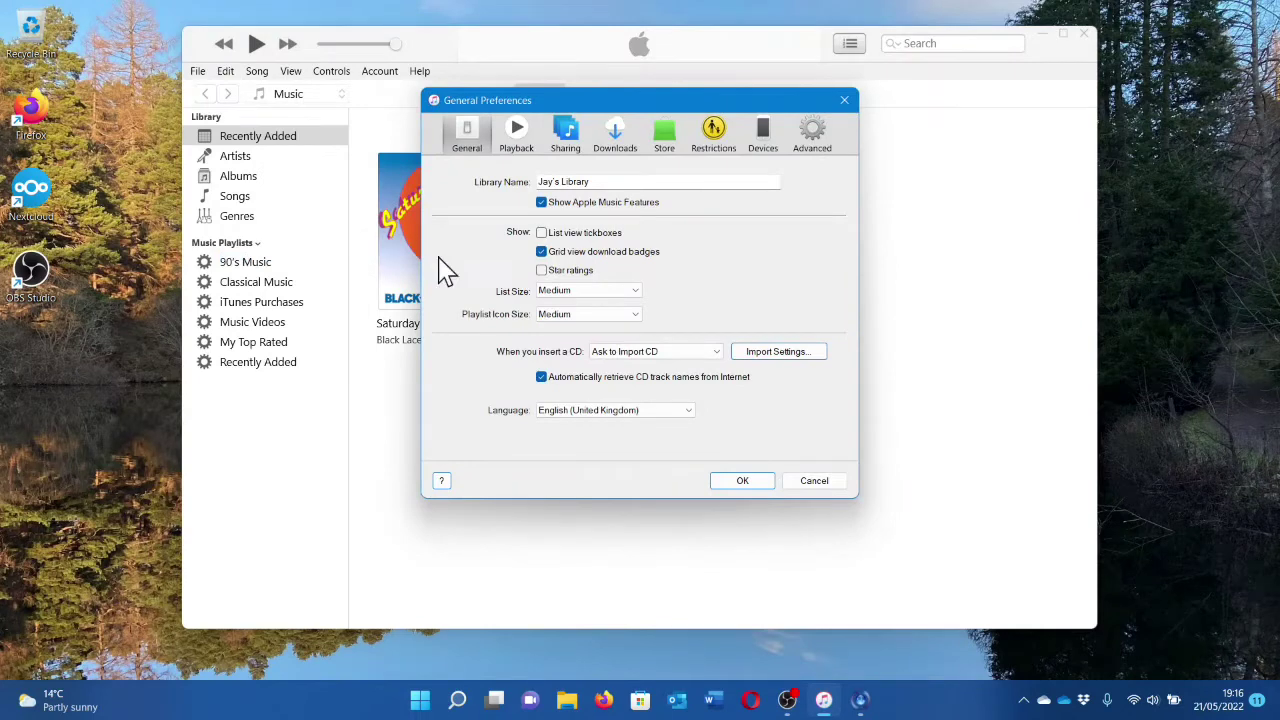
{"action": "left_click", "coordinate": [778, 352]}
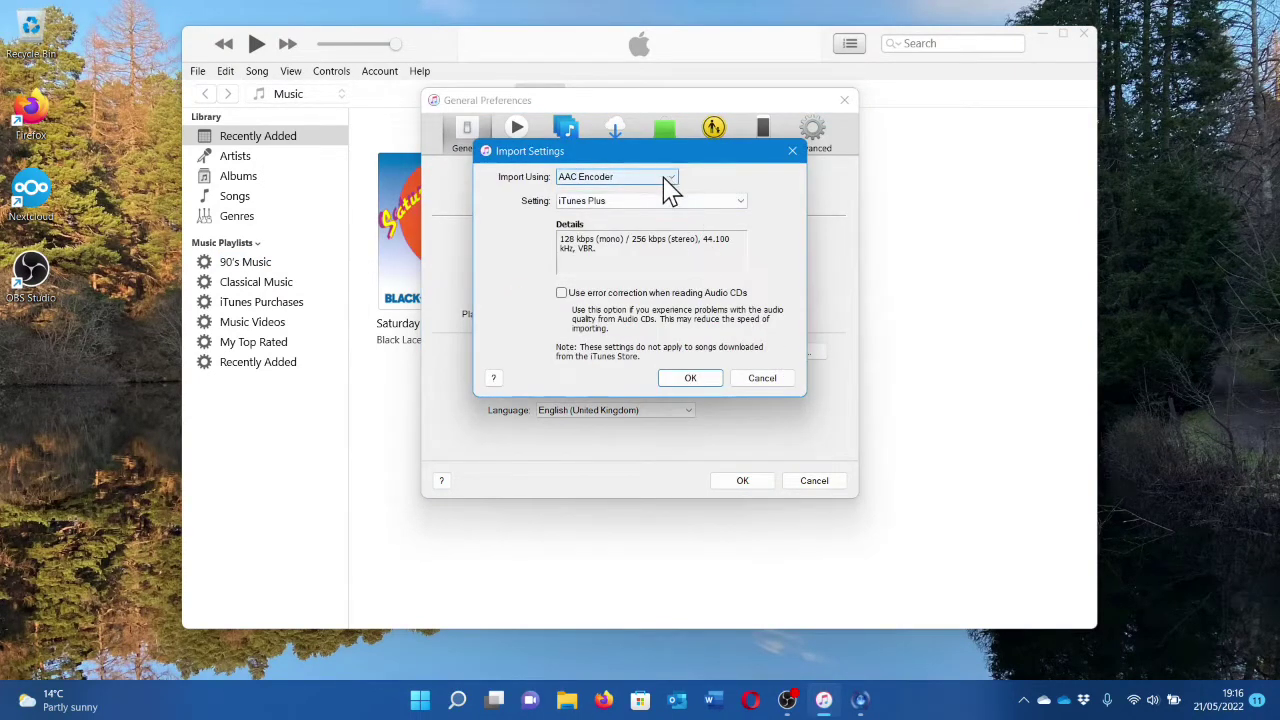
{"action": "scroll", "coordinate": [670, 190], "scroll_direction": "down", "scroll_amount": 3}
{"action": "left_click", "coordinate": [600, 177]}
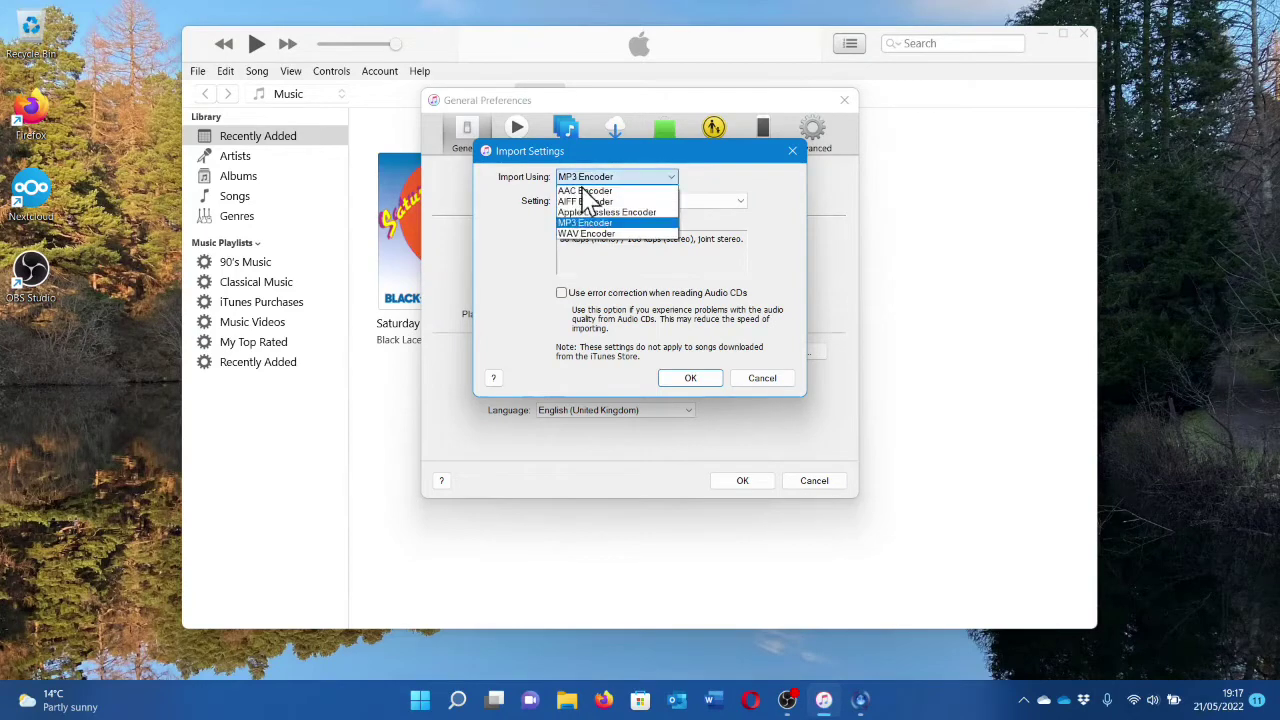
{"action": "left_click", "coordinate": [626, 230]}
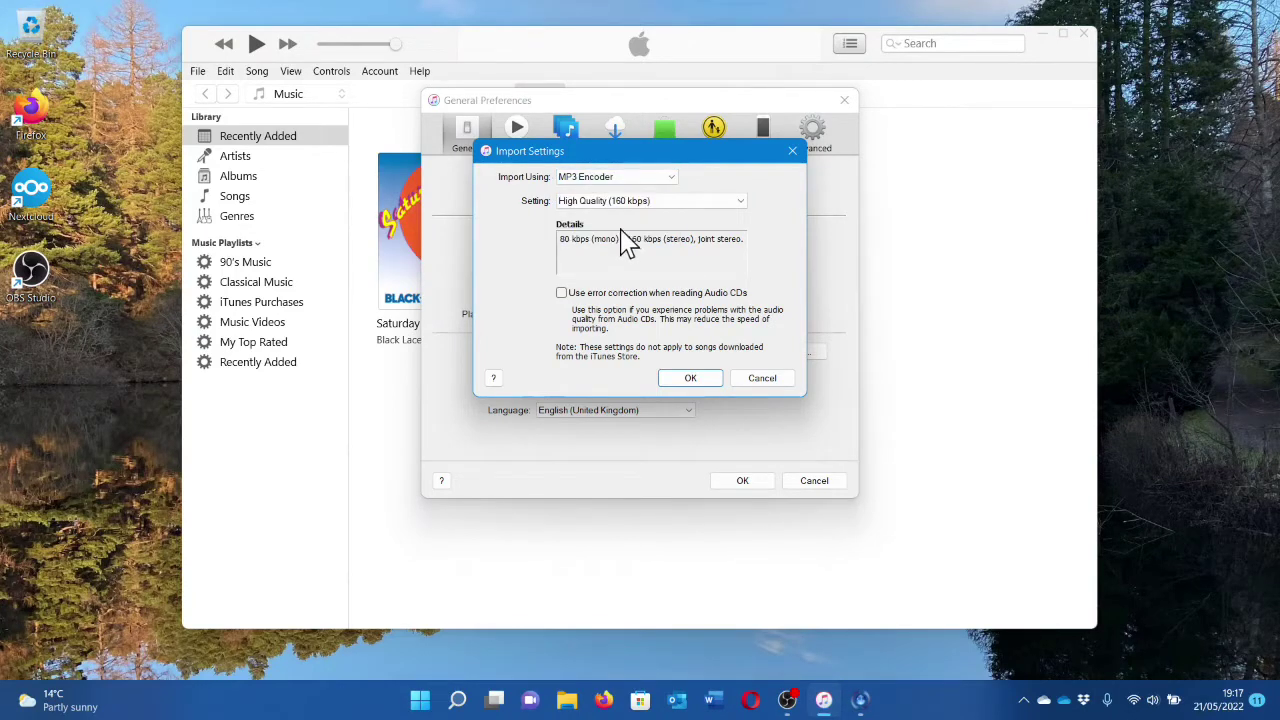
- Use a custom MP3 quality setting with a stereo bit rate of 320 kbps and save the preferences
{"action": "left_click", "coordinate": [680, 205]}
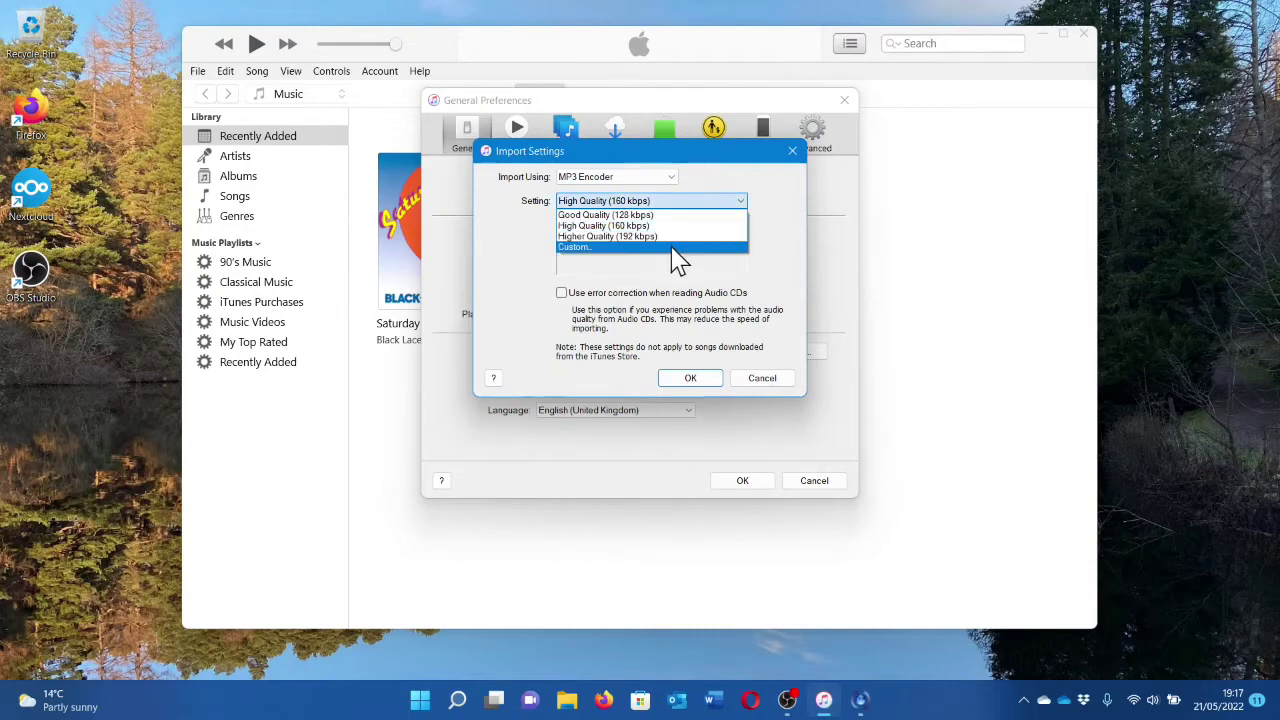
{"action": "left_click", "coordinate": [672, 247]}
{"action": "left_click", "coordinate": [663, 179]}
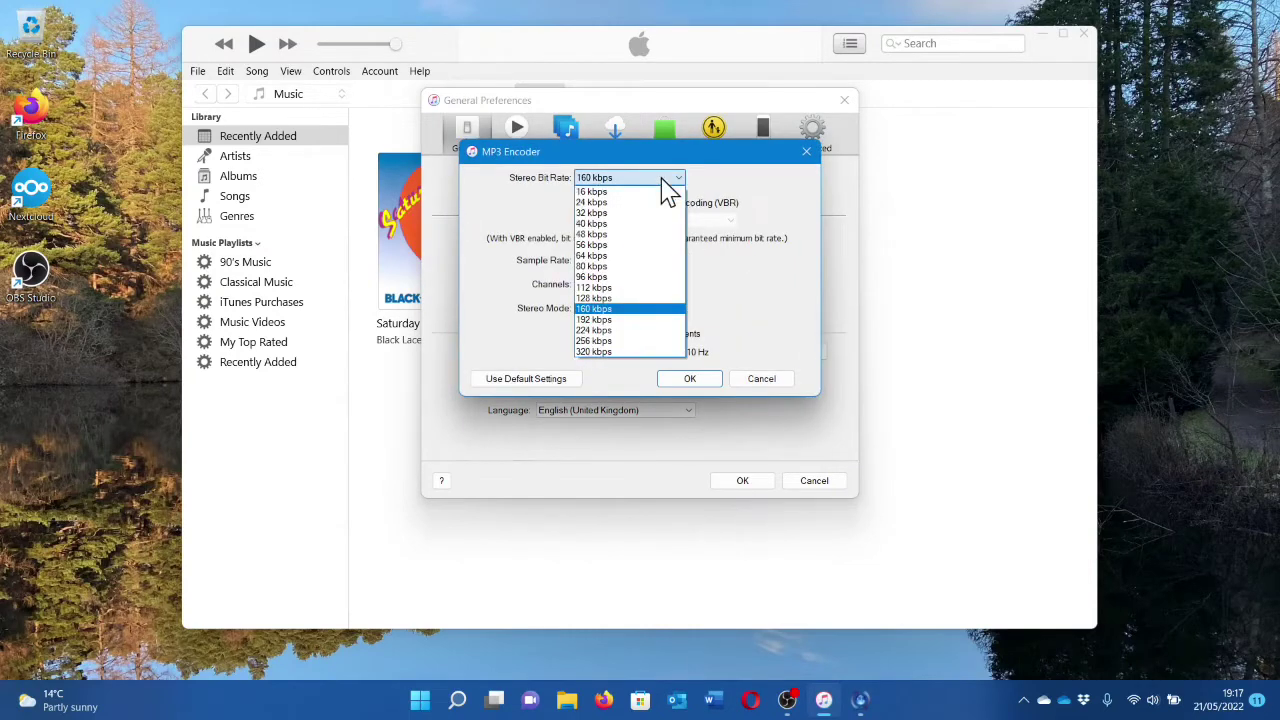
{"action": "left_click", "coordinate": [662, 179]}
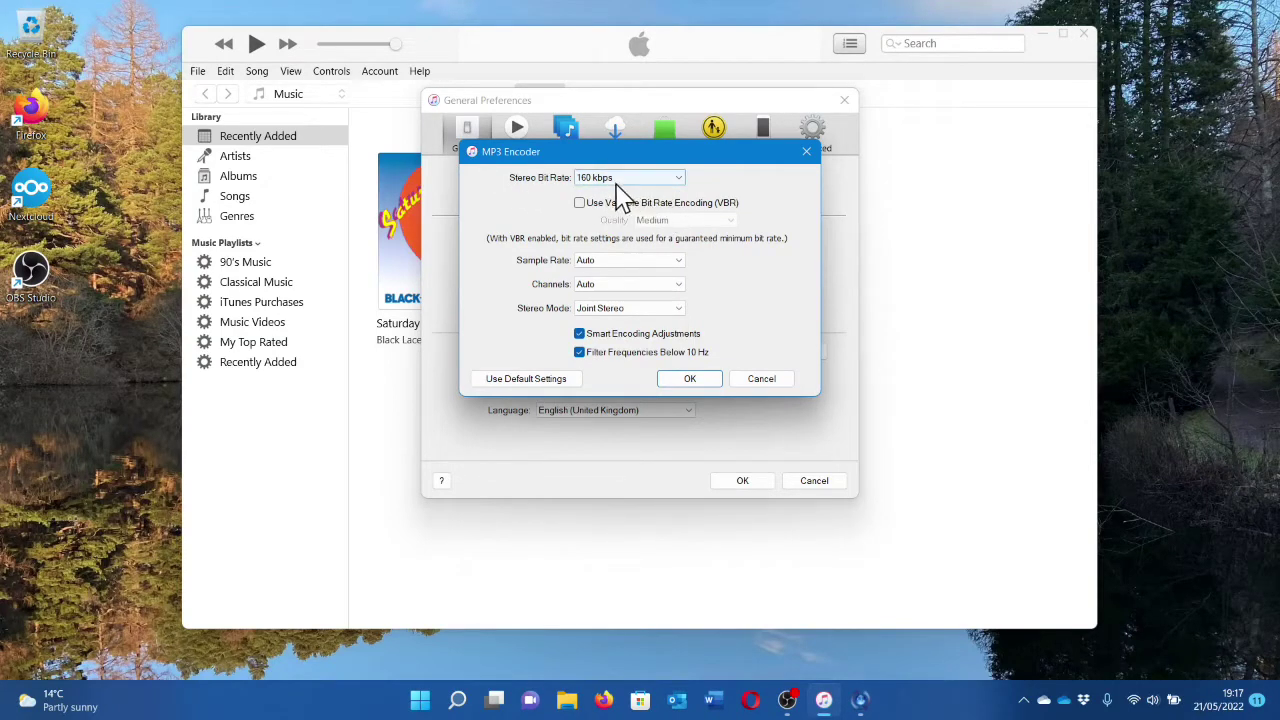
{"action": "left_click", "coordinate": [678, 180]}
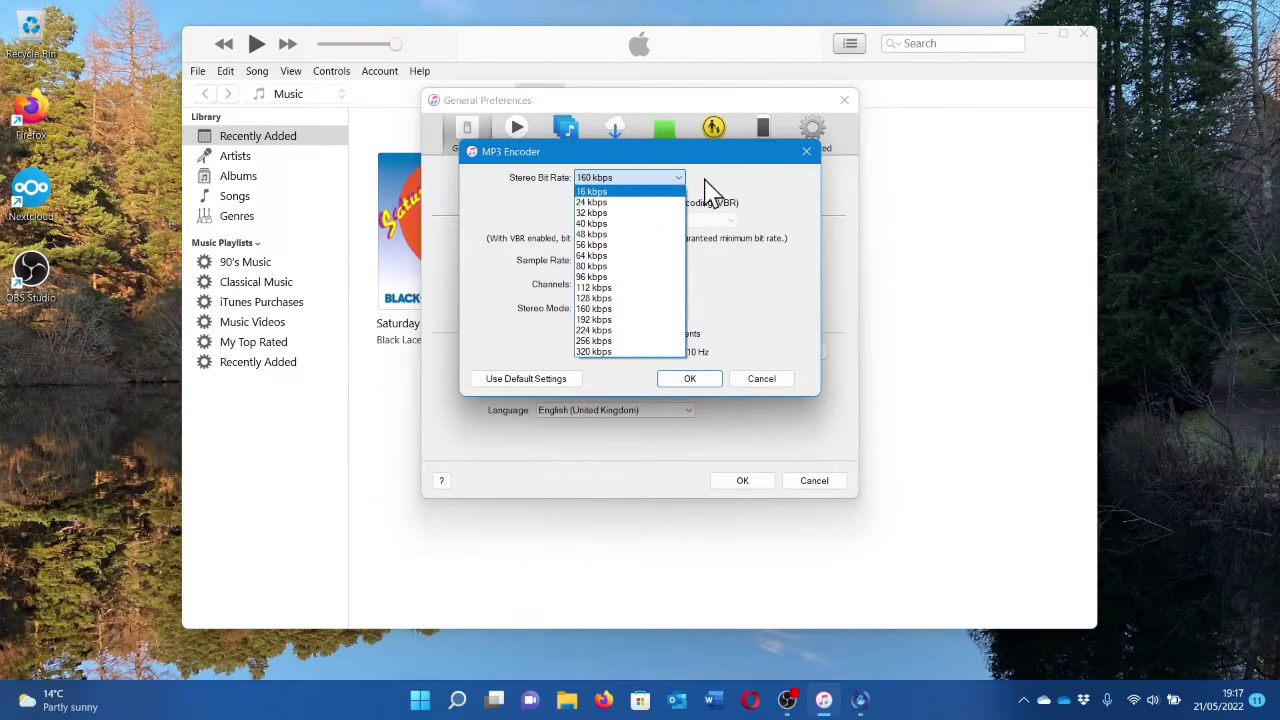
{"action": "left_click", "coordinate": [636, 350]}
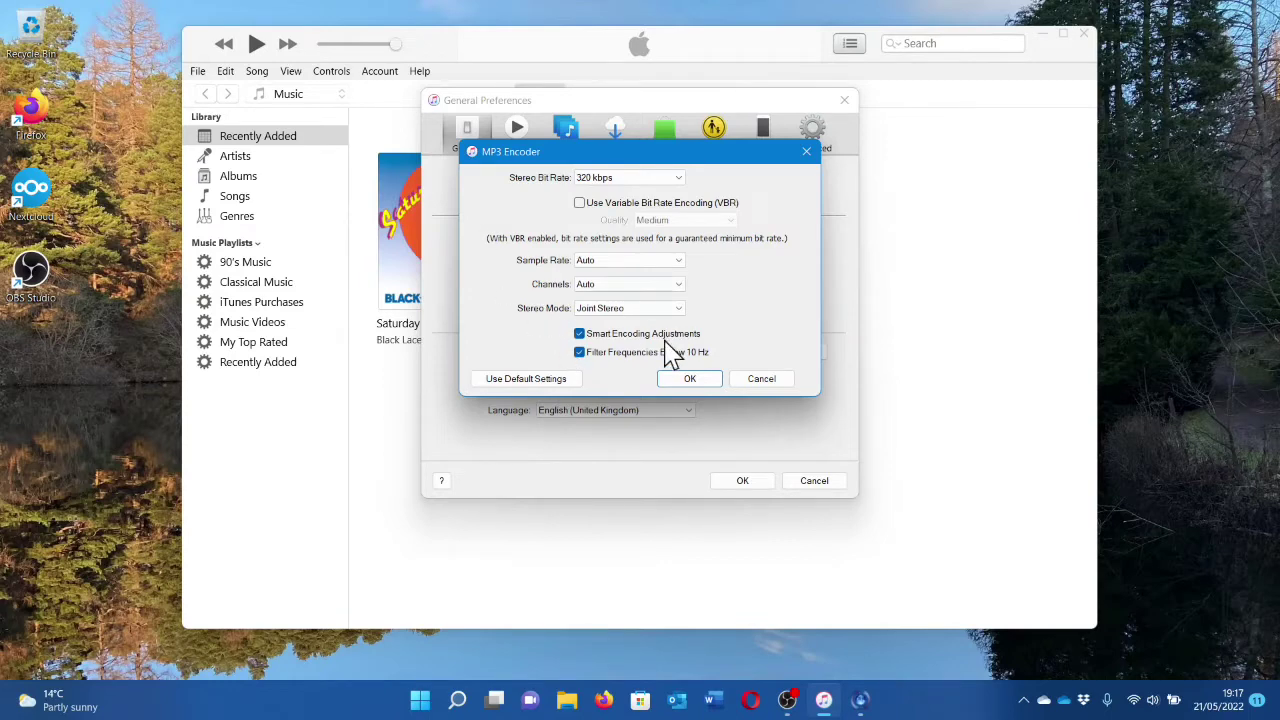
{"action": "left_click", "coordinate": [688, 386]}
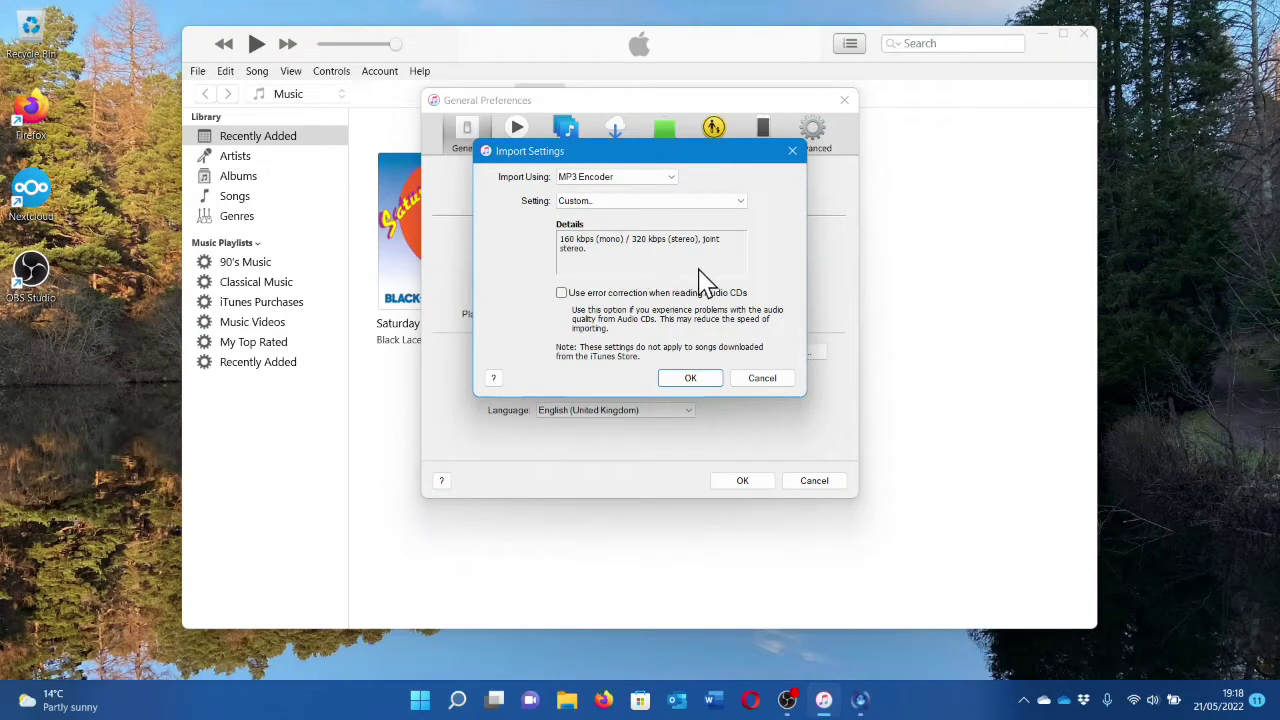
{"action": "left_click", "coordinate": [688, 380]}
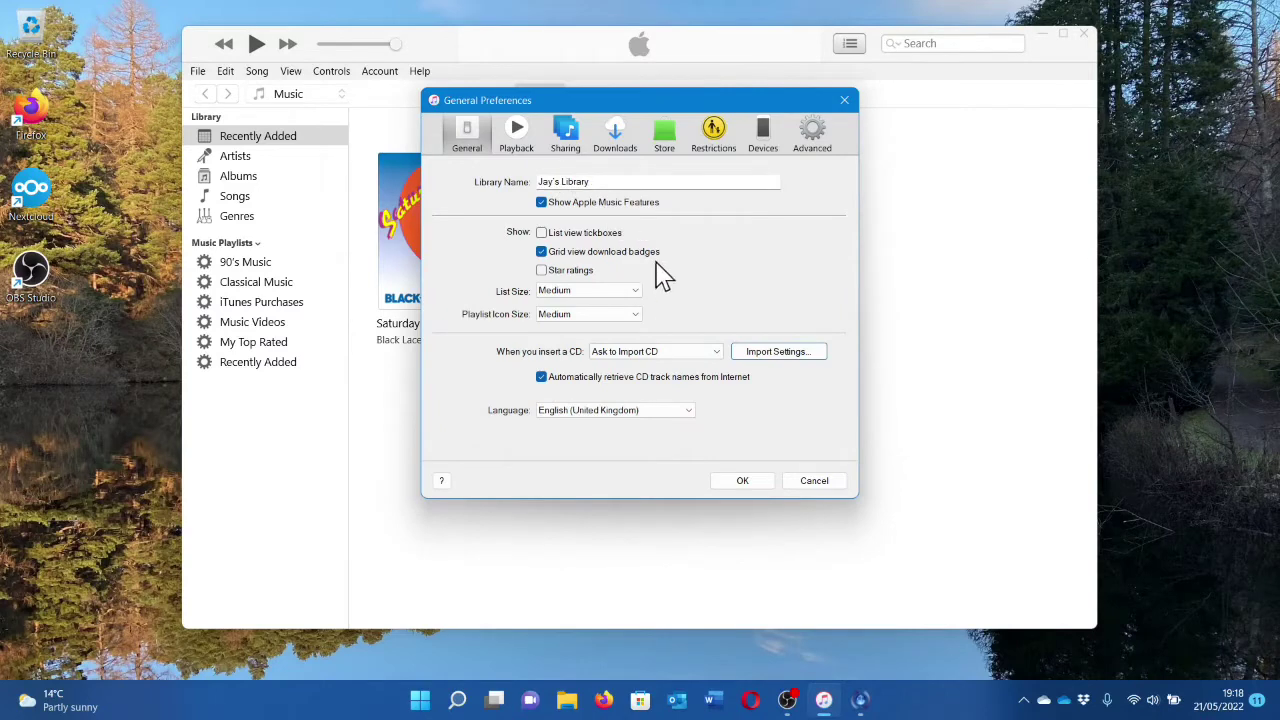
{"action": "left_click", "coordinate": [750, 484]}
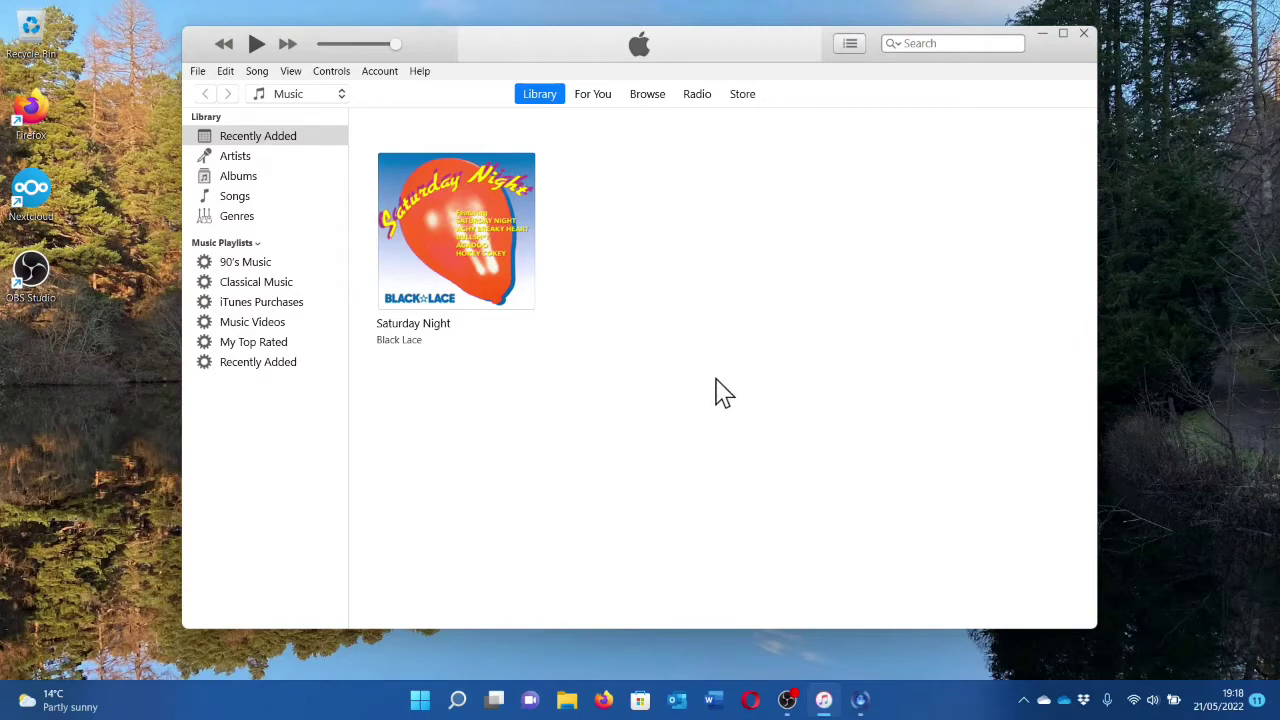
- Choose the "Billie - Billie Piper" match for the inserted CD and import the CD into the library
{"action": "mouse_move", "coordinate": [449, 186]}
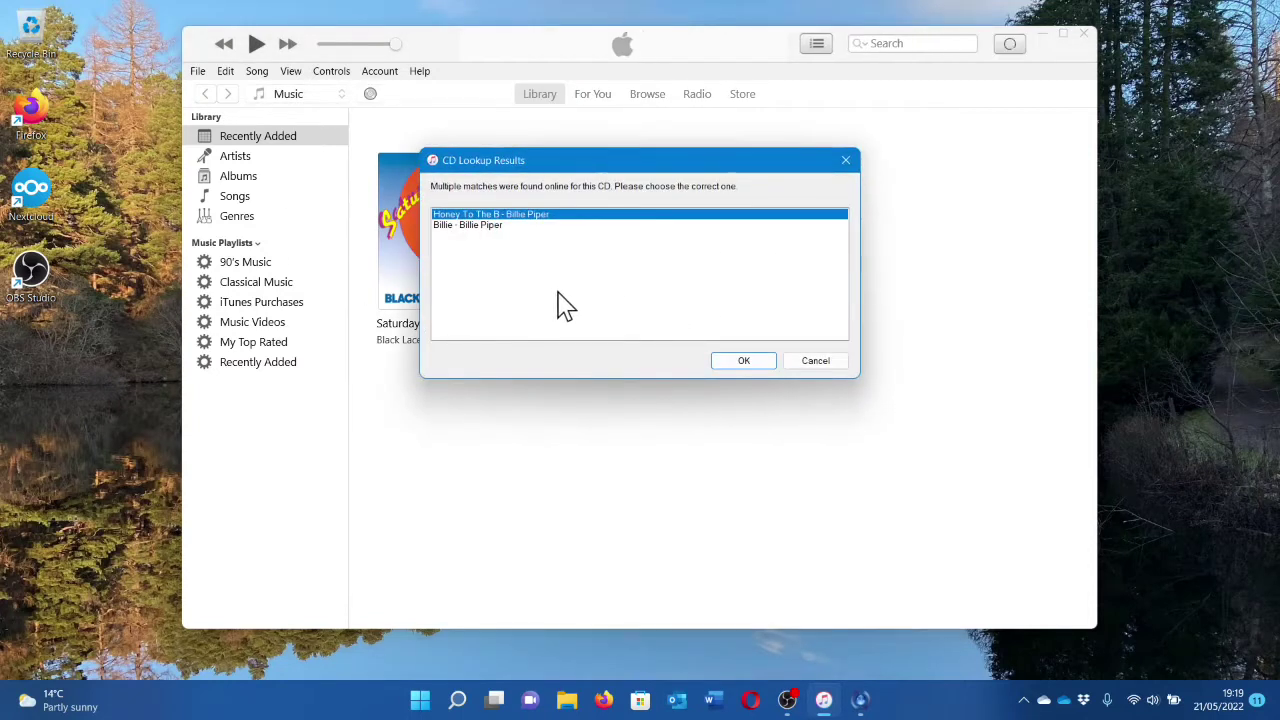
{"action": "left_click", "coordinate": [572, 228]}
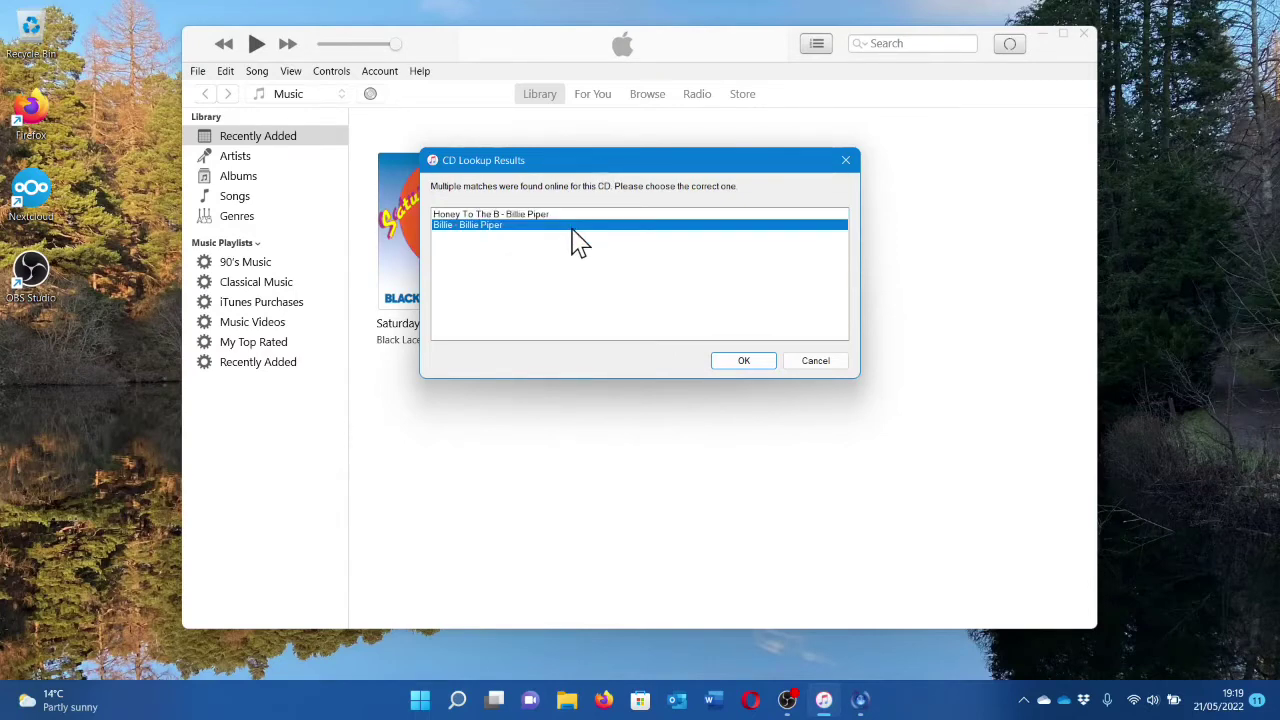
{"action": "left_click", "coordinate": [582, 216]}
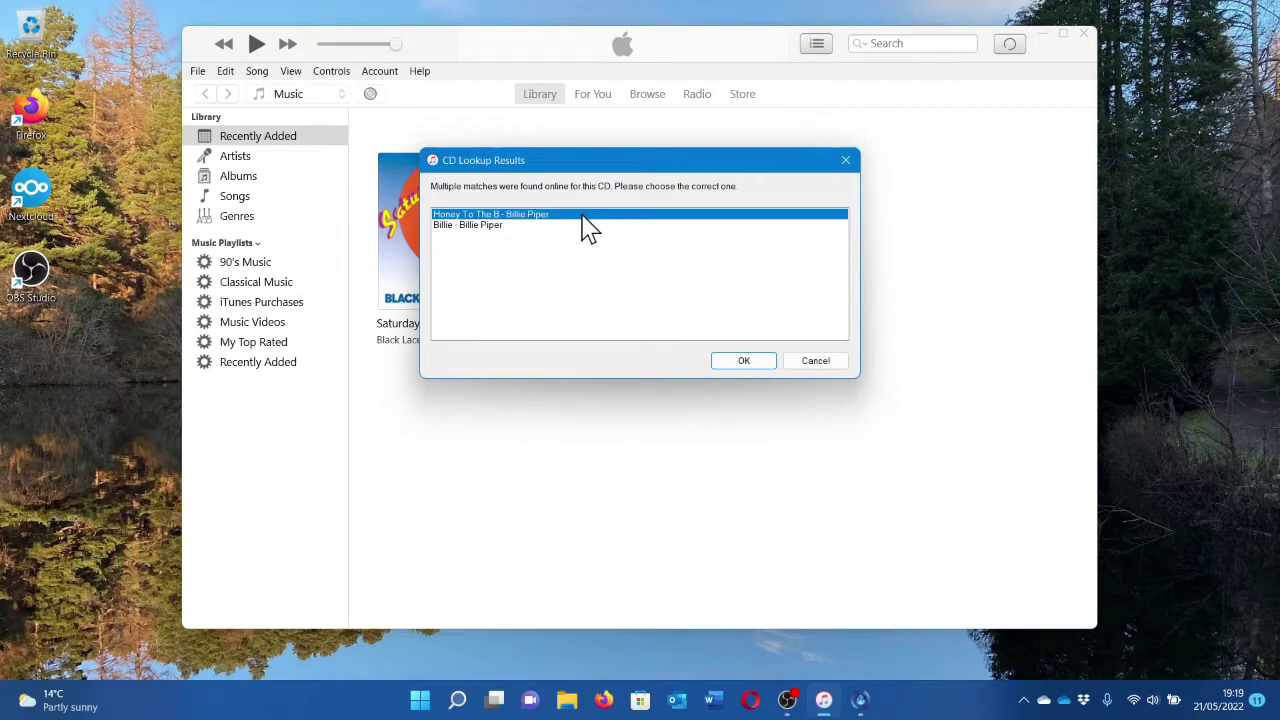
{"action": "left_click", "coordinate": [588, 226]}
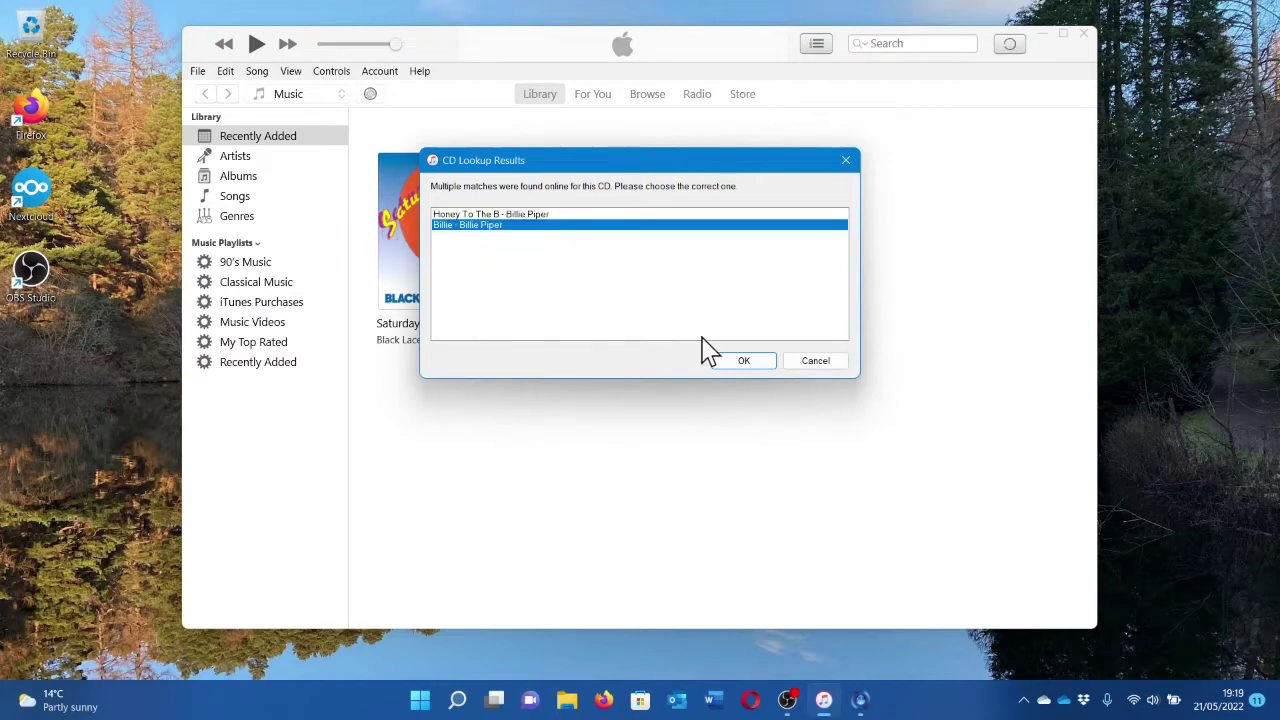
{"action": "left_click", "coordinate": [760, 362]}
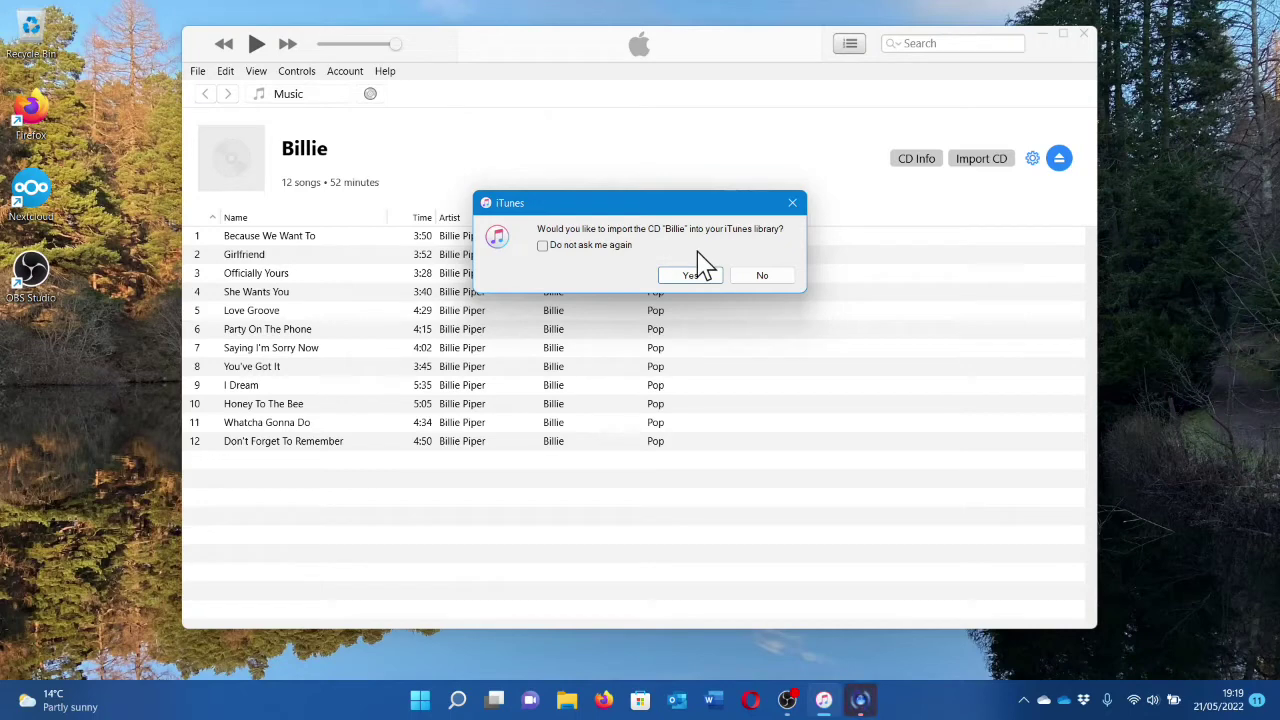
{"action": "left_click", "coordinate": [689, 280]}
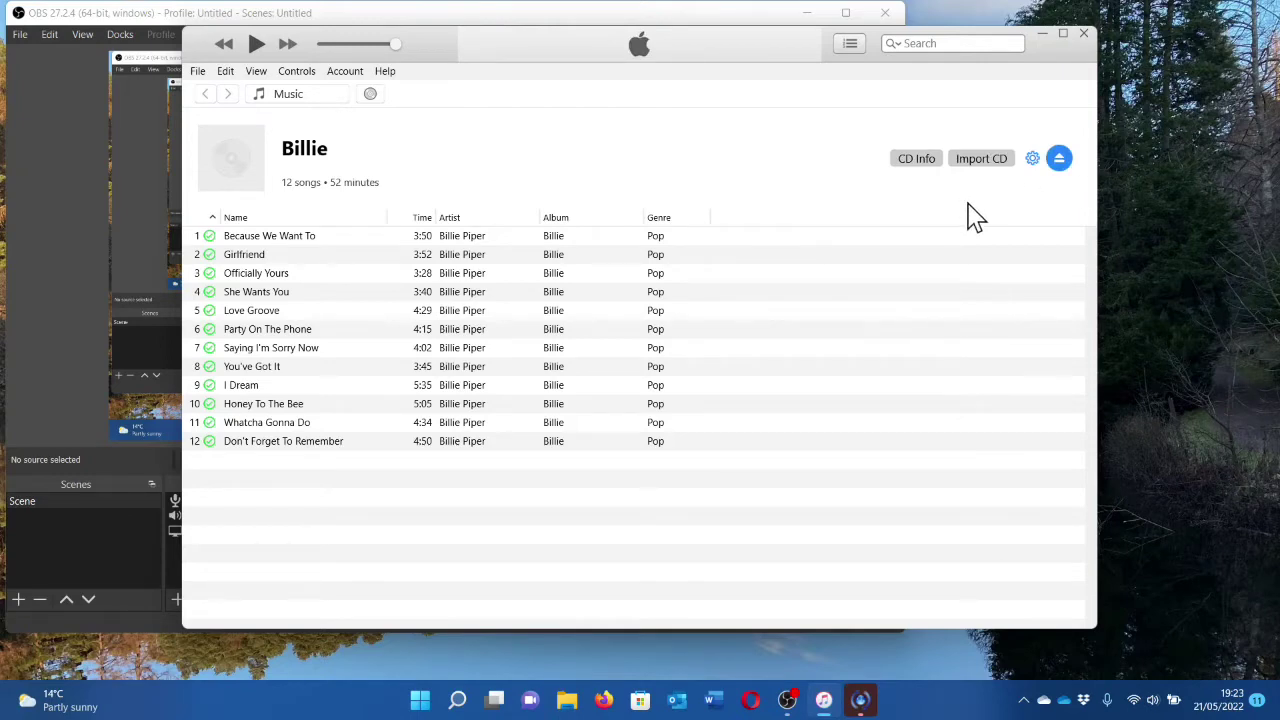
- Minimise the OBS window, eject the CD, and decline the Dropbox and Google Drive offers for the SIMMAX drive
{"action": "left_click", "coordinate": [806, 12]}
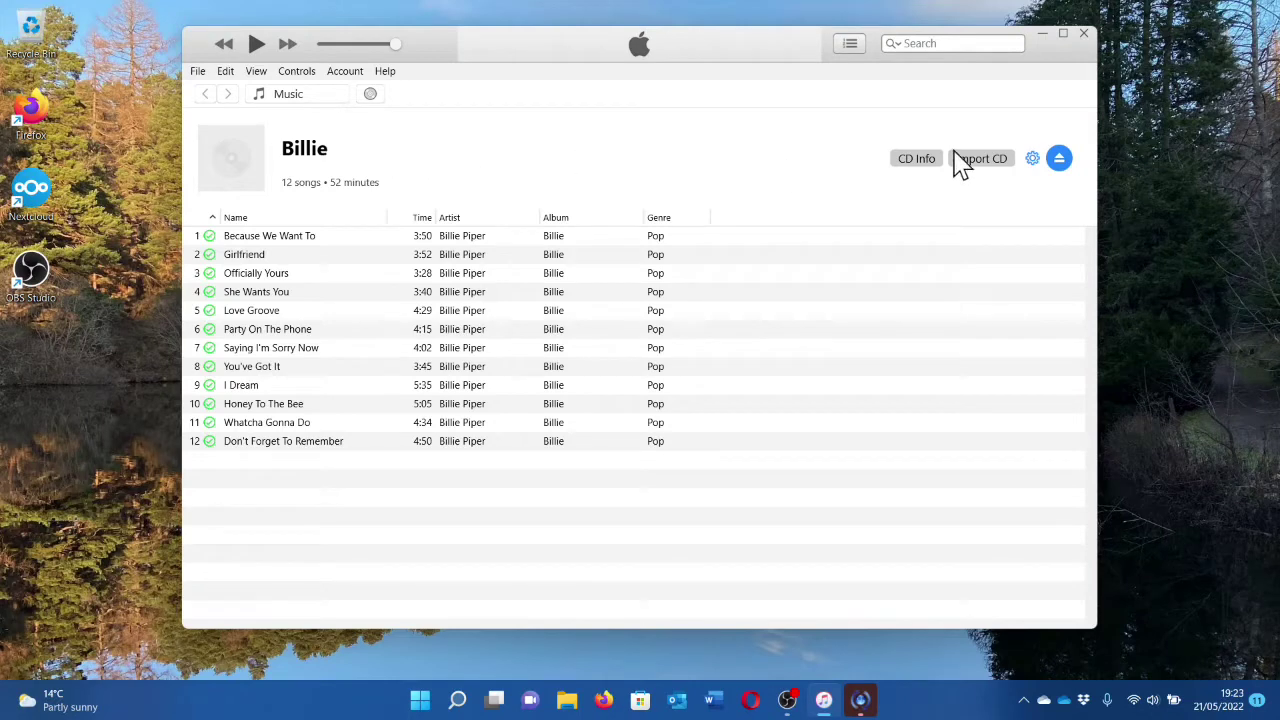
{"action": "left_click", "coordinate": [1057, 163]}
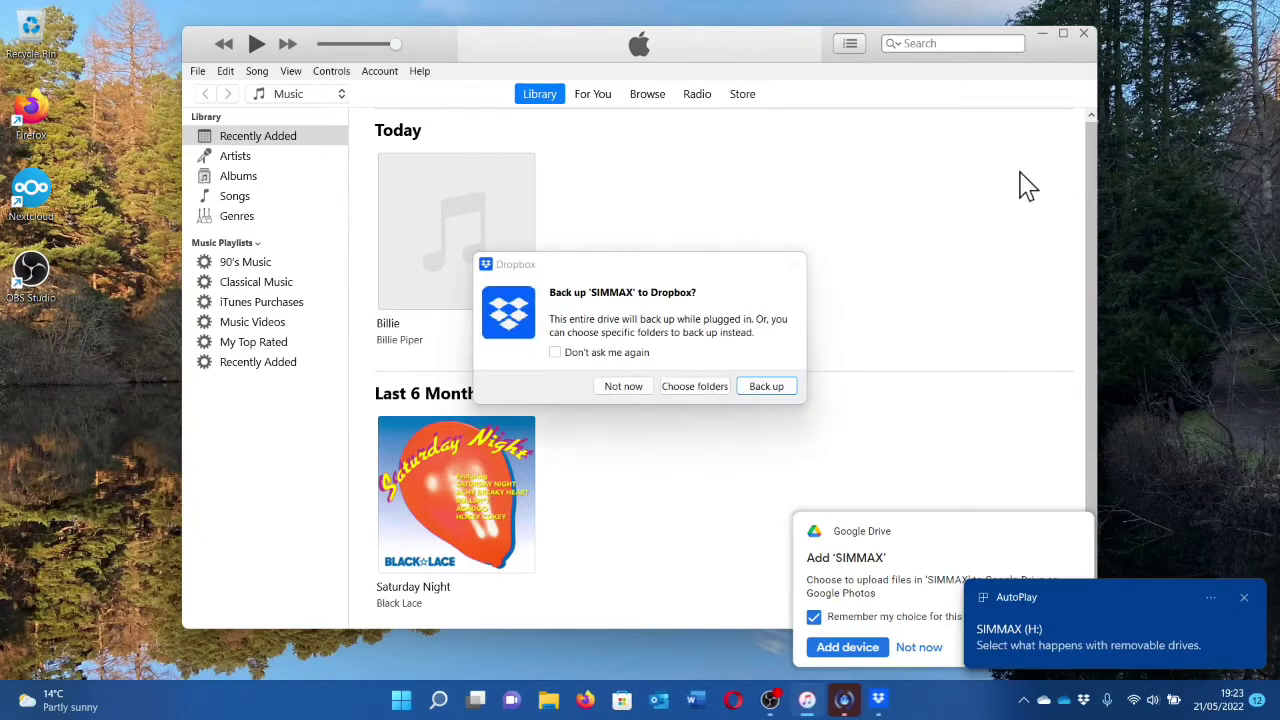
{"action": "left_click", "coordinate": [628, 388]}
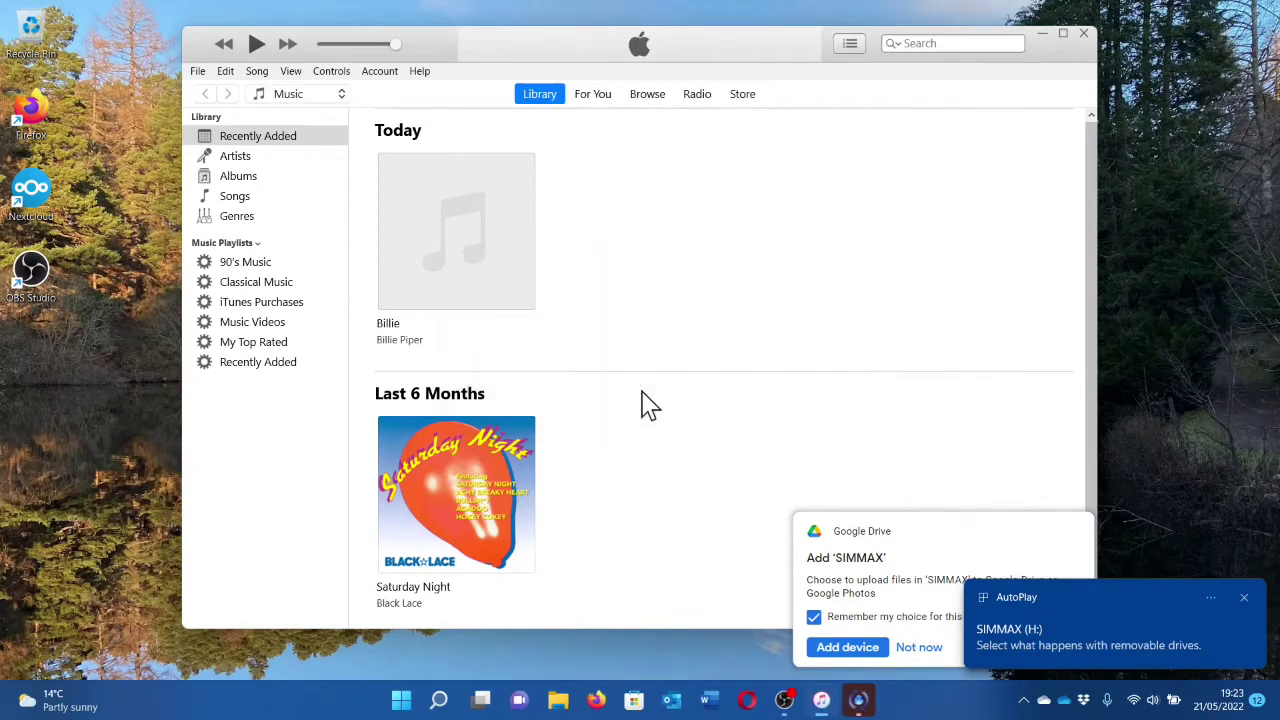
{"action": "left_click", "coordinate": [919, 648]}
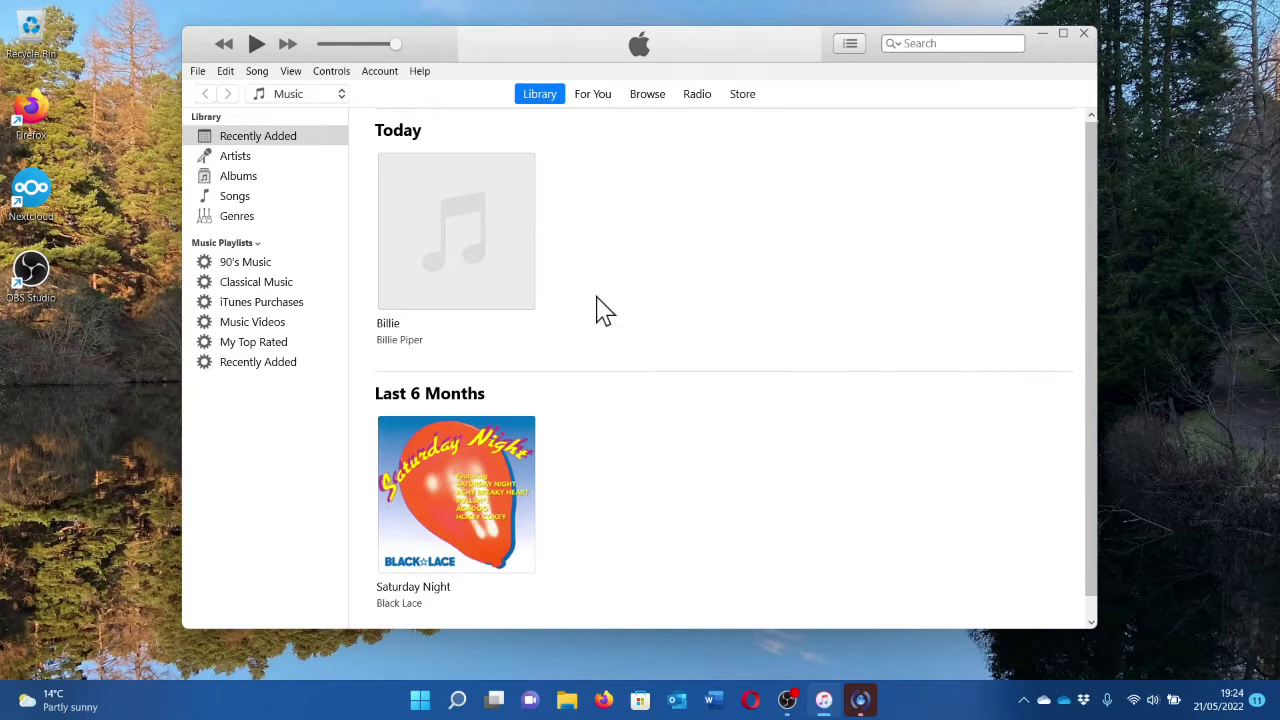
- Open the imported Billie album and show its track Girlfriend in Windows Explorer
{"action": "mouse_move", "coordinate": [520, 255]}
{"action": "left_click", "coordinate": [500, 247]}
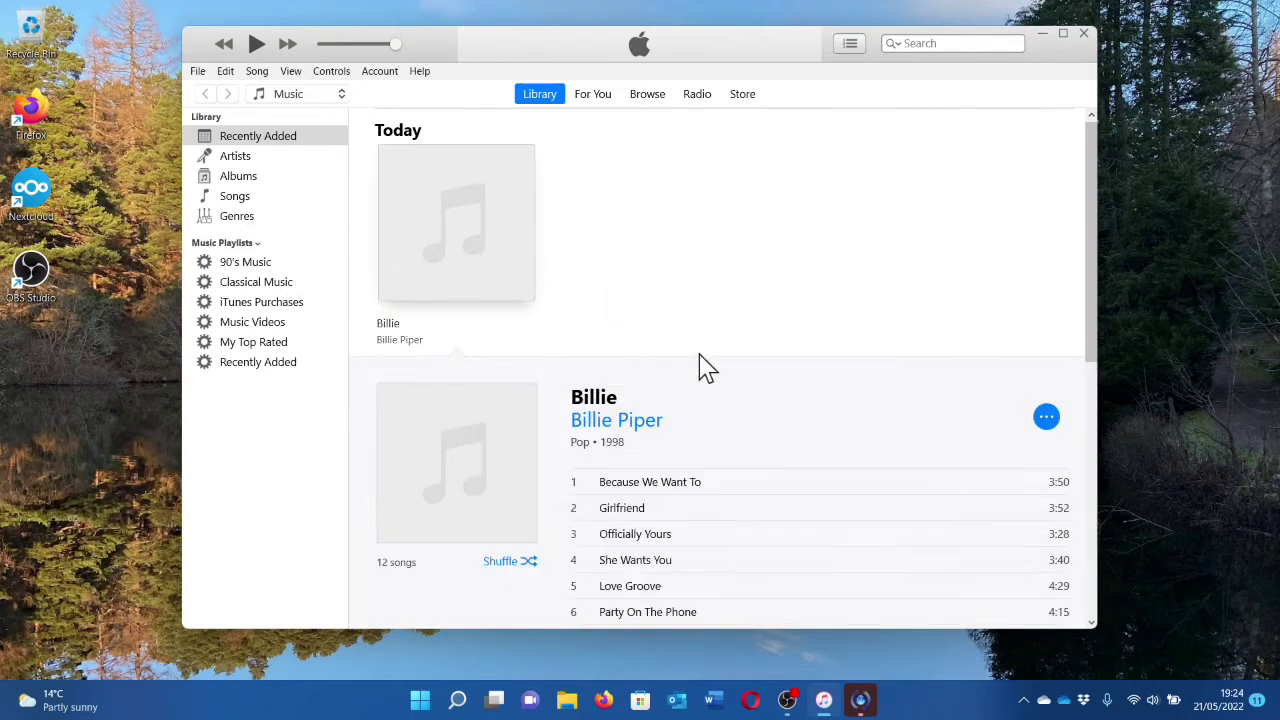
{"action": "scroll", "coordinate": [706, 372], "scroll_direction": "down", "scroll_amount": 2}
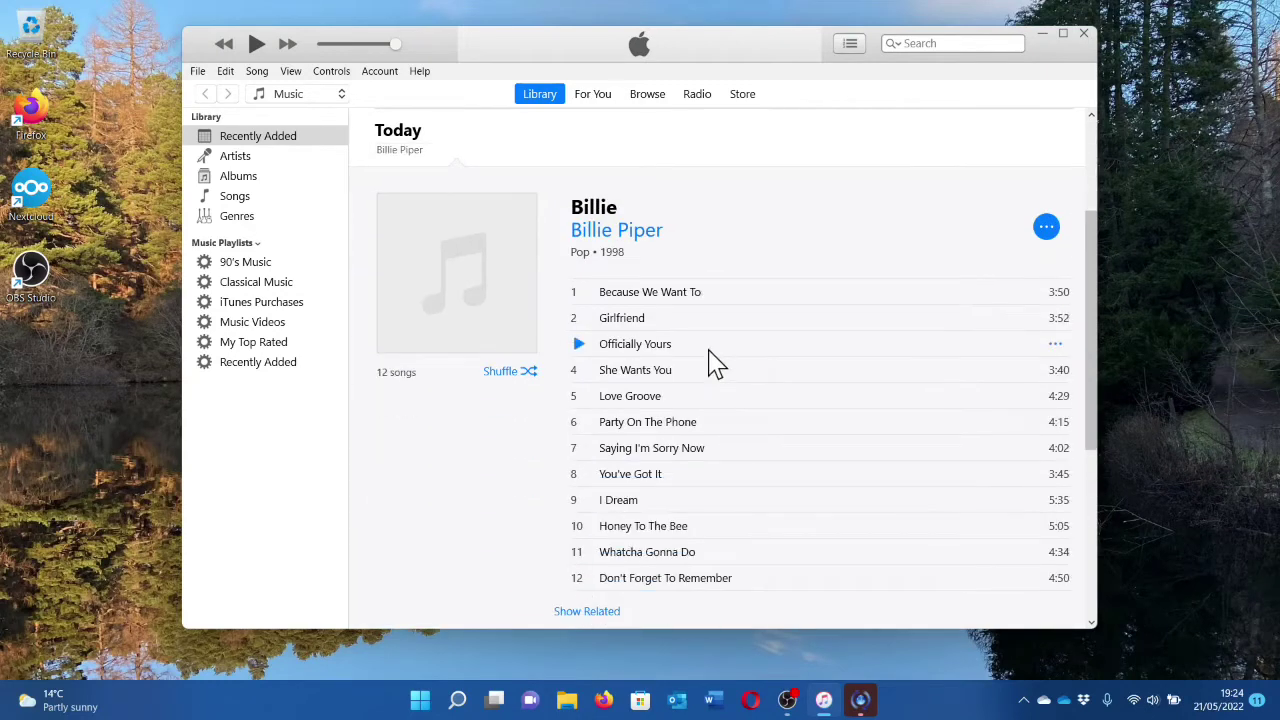
{"action": "scroll", "coordinate": [709, 363], "scroll_direction": "down", "scroll_amount": 3}
{"action": "right_click", "coordinate": [785, 325]}
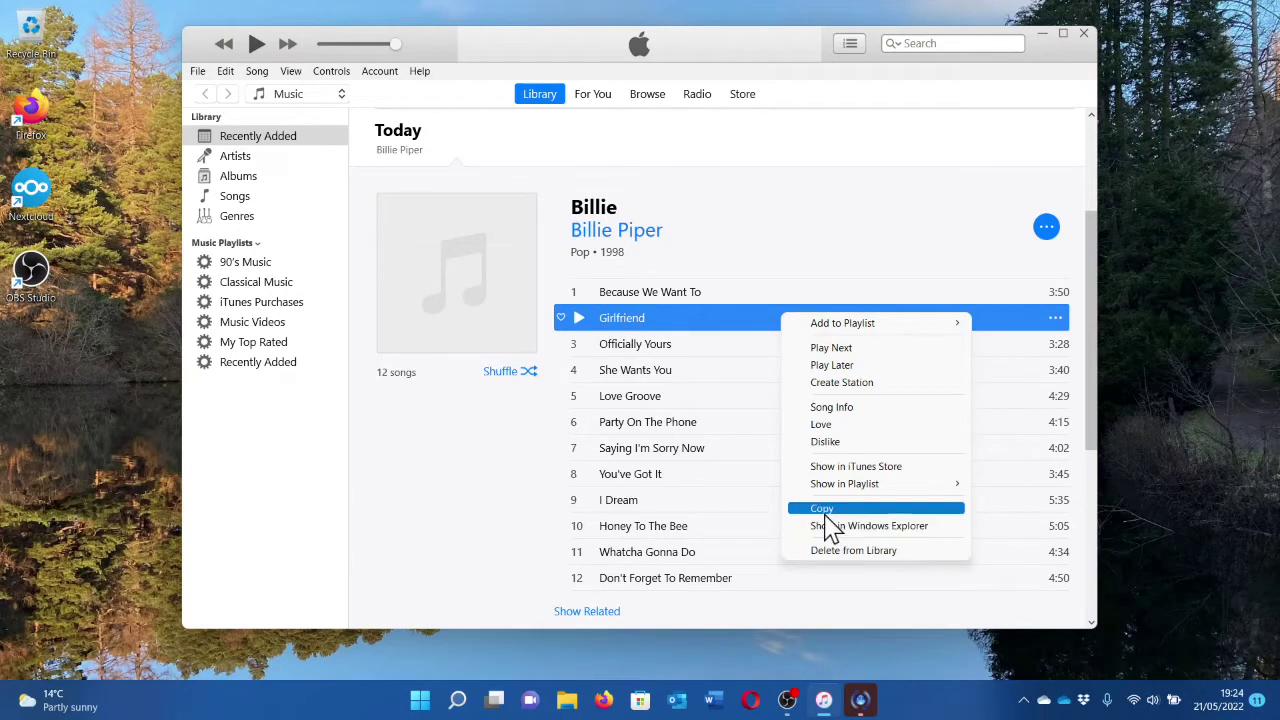
{"action": "left_click", "coordinate": [925, 527]}
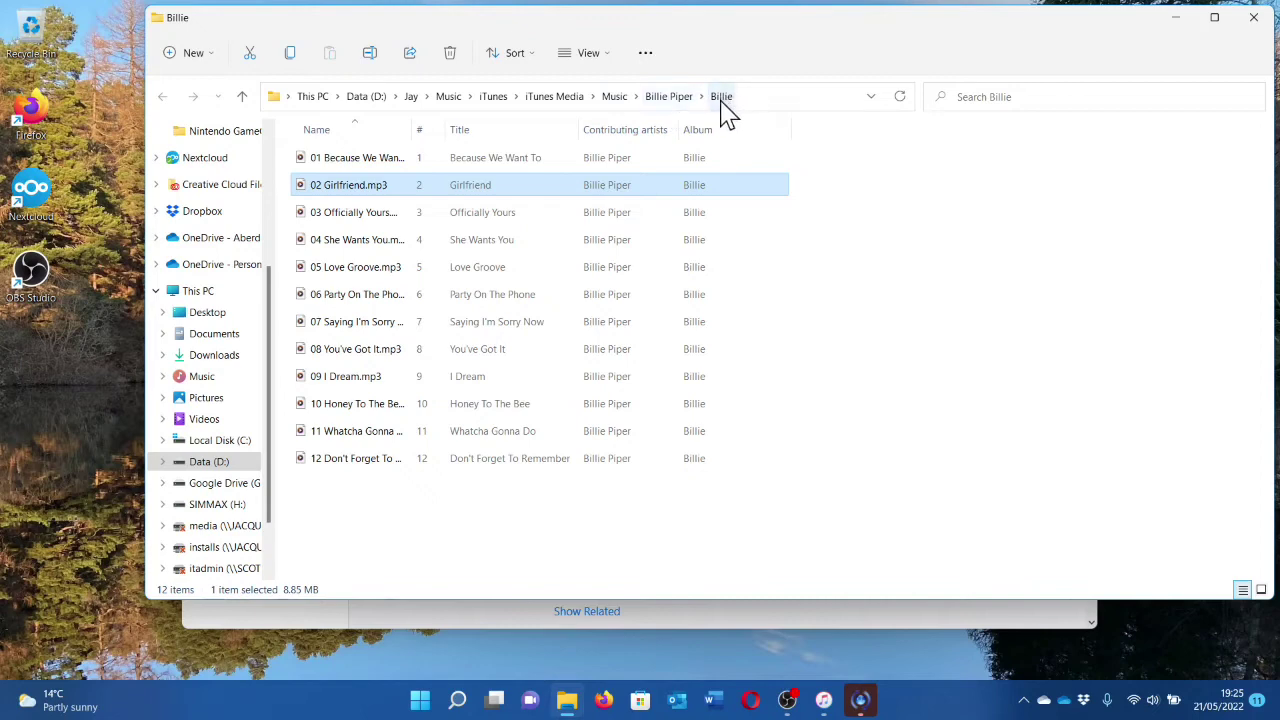
- Go up to the Billie Piper folder and copy its Billie album folder
{"action": "left_click", "coordinate": [668, 100]}
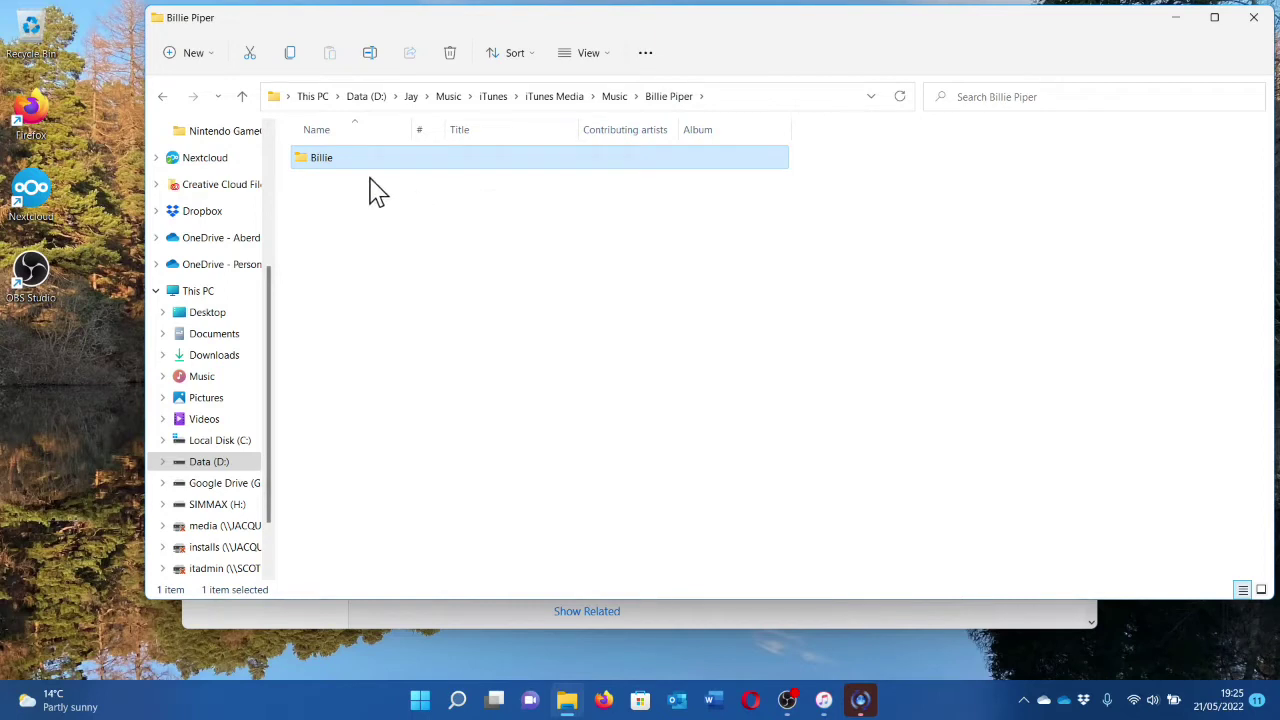
{"action": "right_click", "coordinate": [338, 160]}
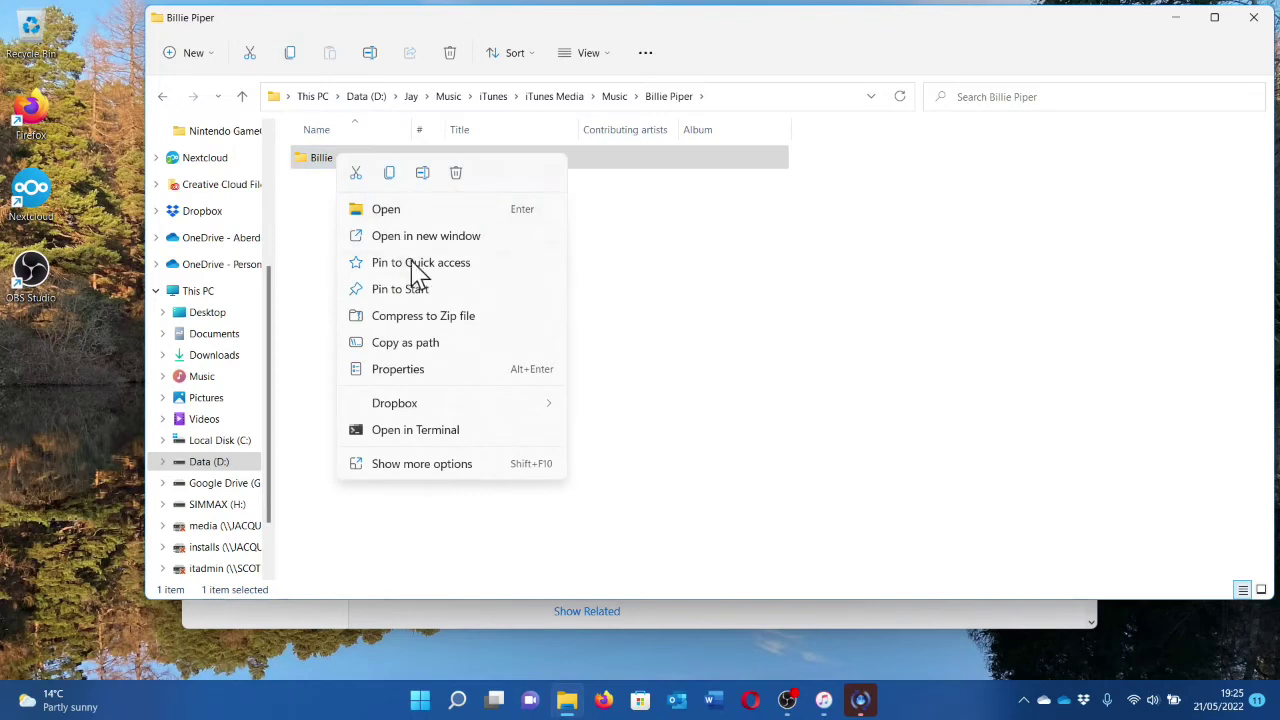
{"action": "left_click", "coordinate": [390, 175]}
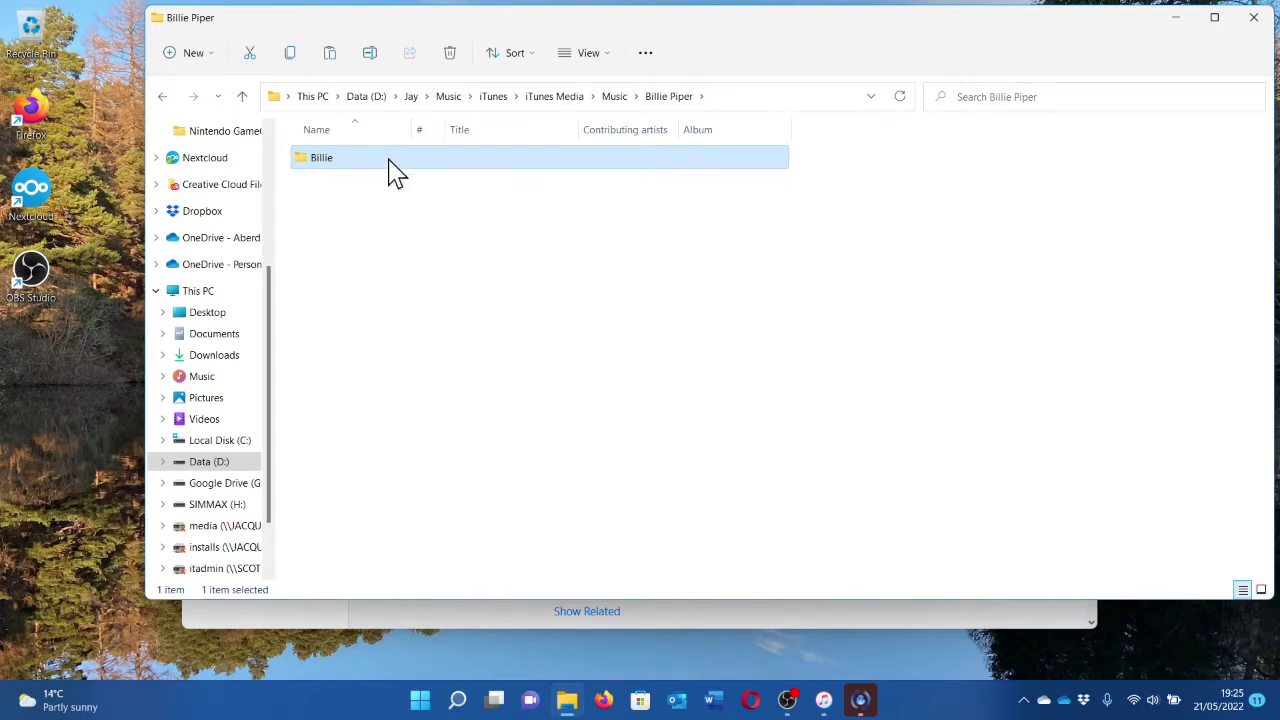
{"action": "right_click", "coordinate": [391, 171]}
{"action": "key", "text": "Escape"}
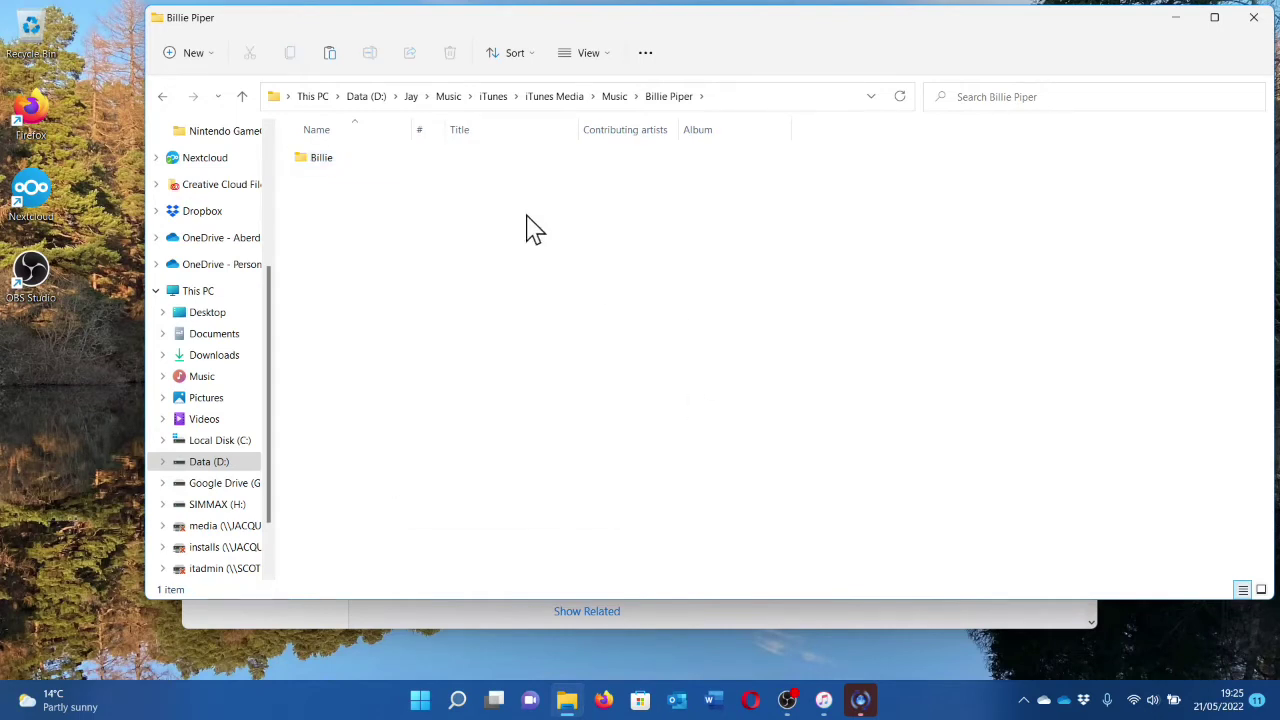
{"action": "right_click", "coordinate": [443, 163]}
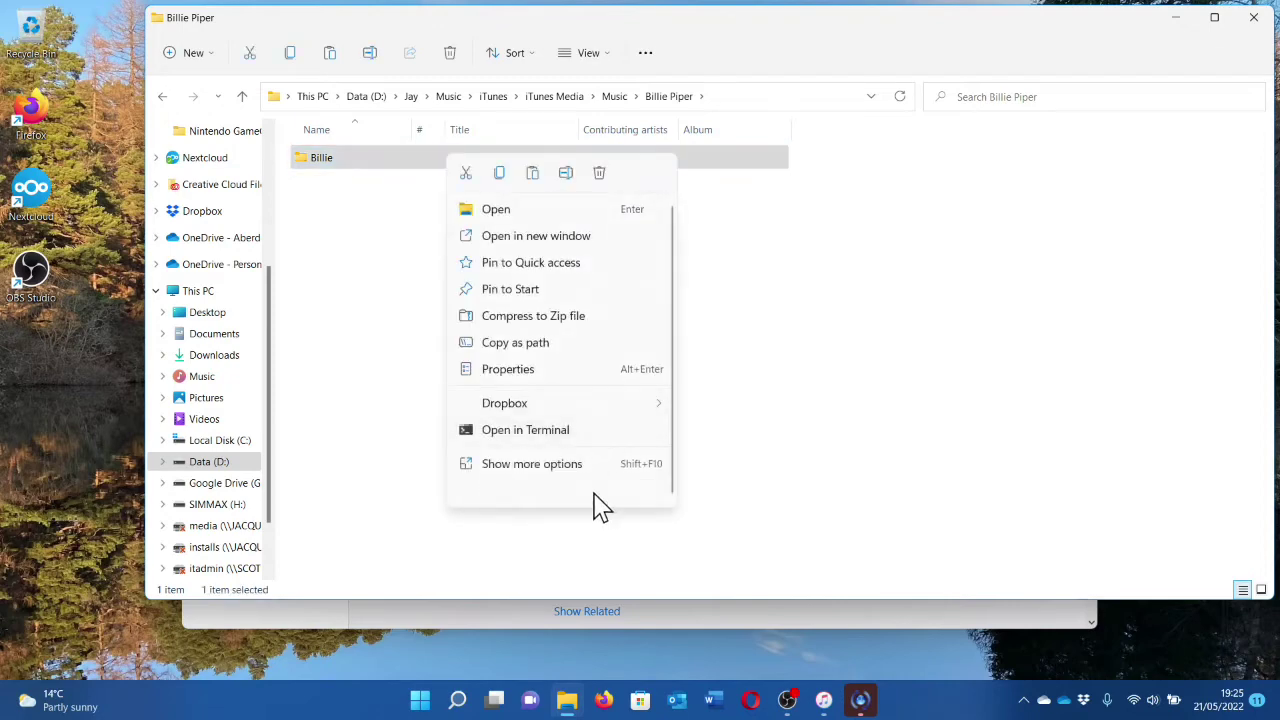
{"action": "left_click", "coordinate": [610, 467]}
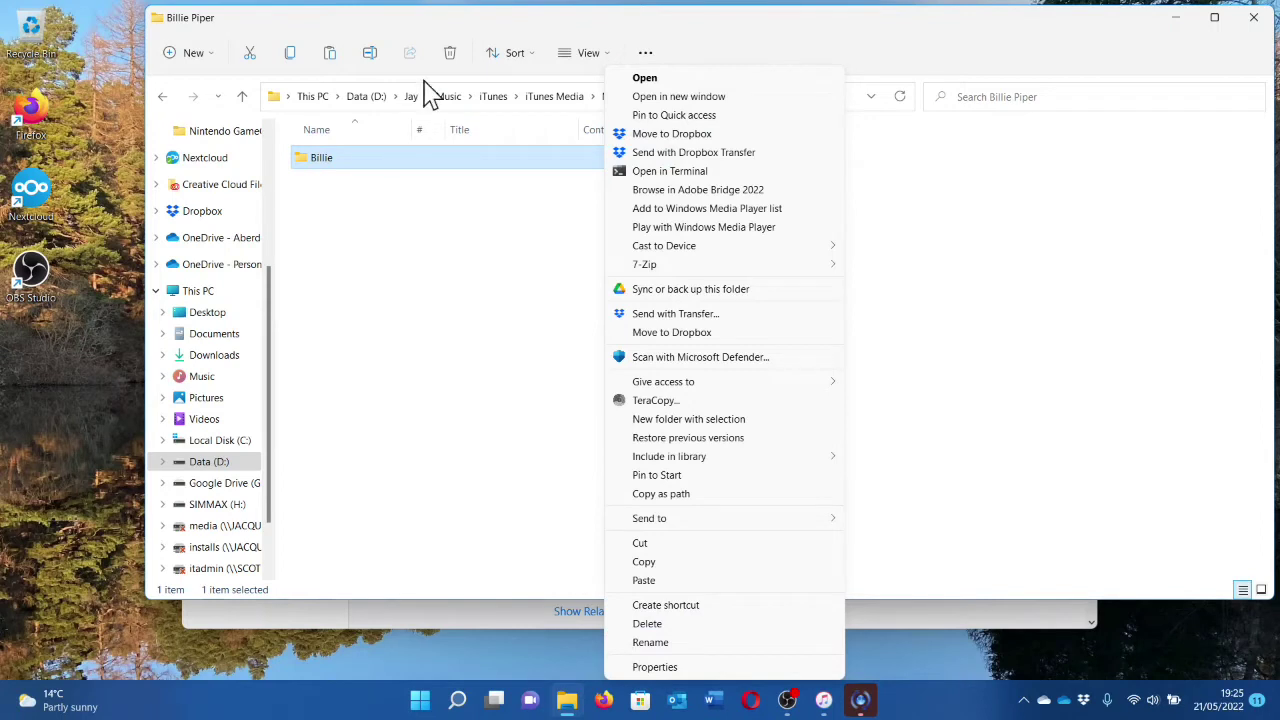
{"action": "left_click", "coordinate": [754, 566]}
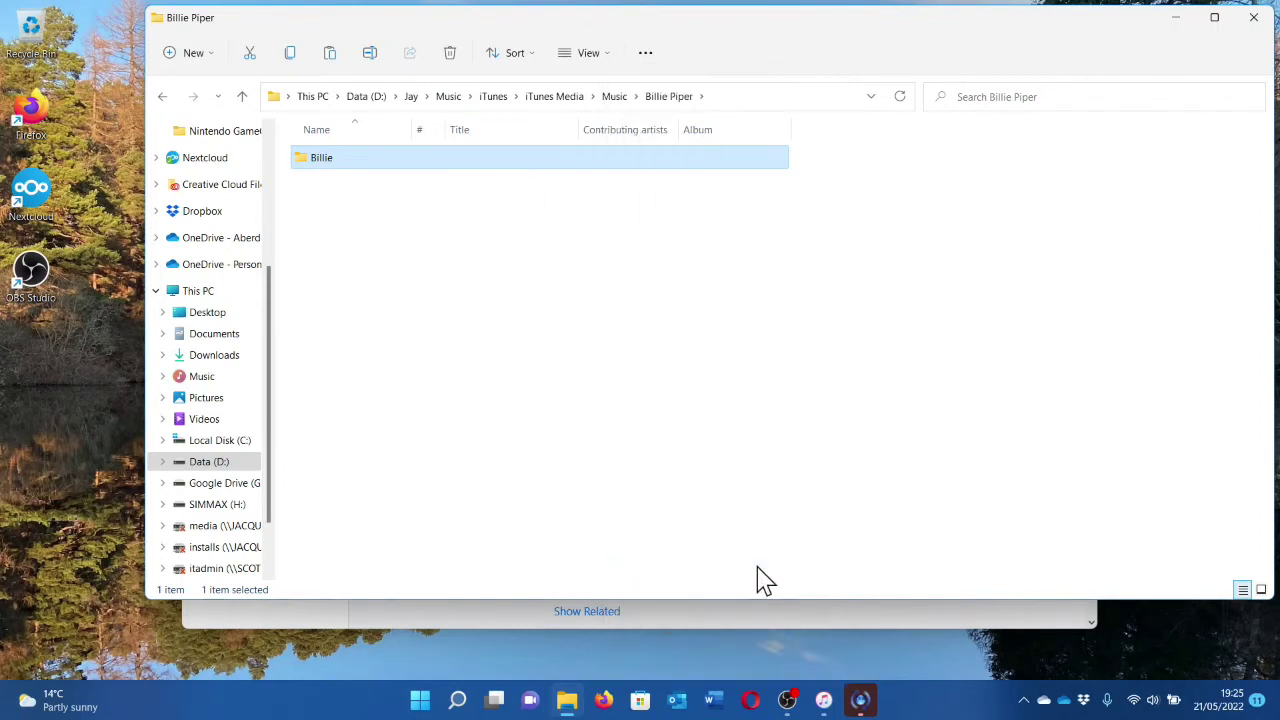
{"action": "right_click", "coordinate": [433, 166]}
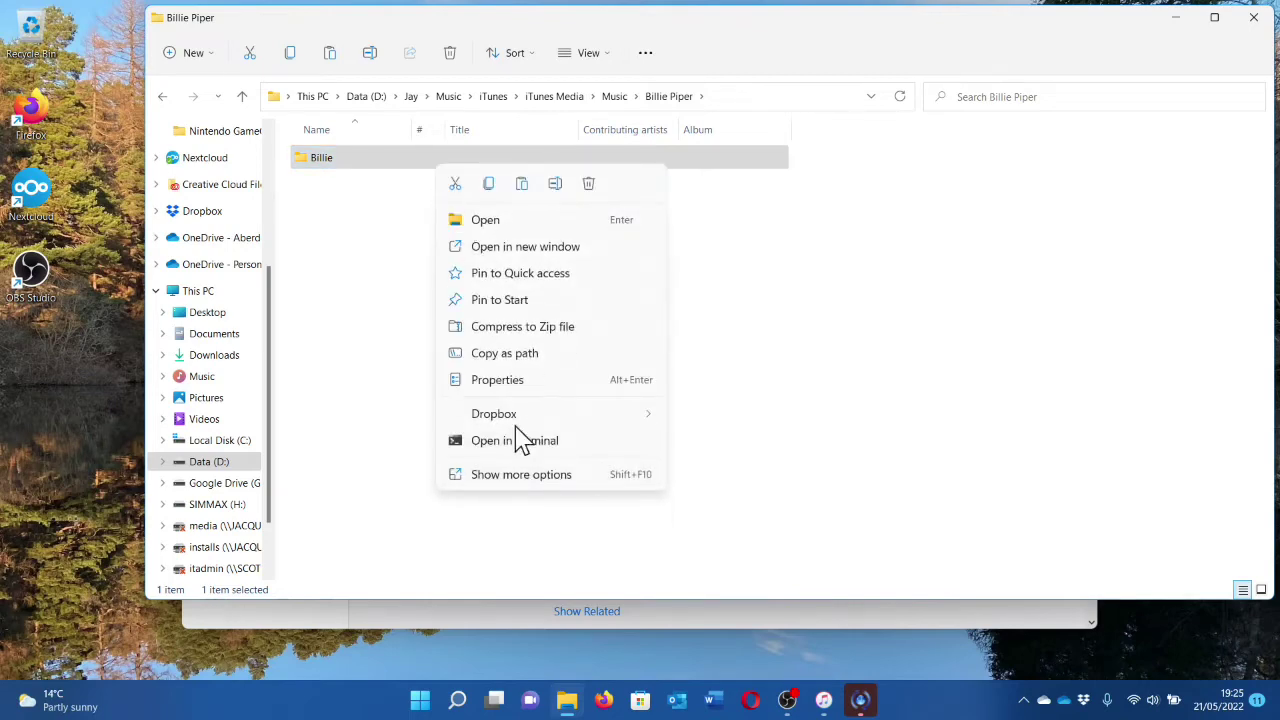
{"action": "left_click", "coordinate": [626, 476]}
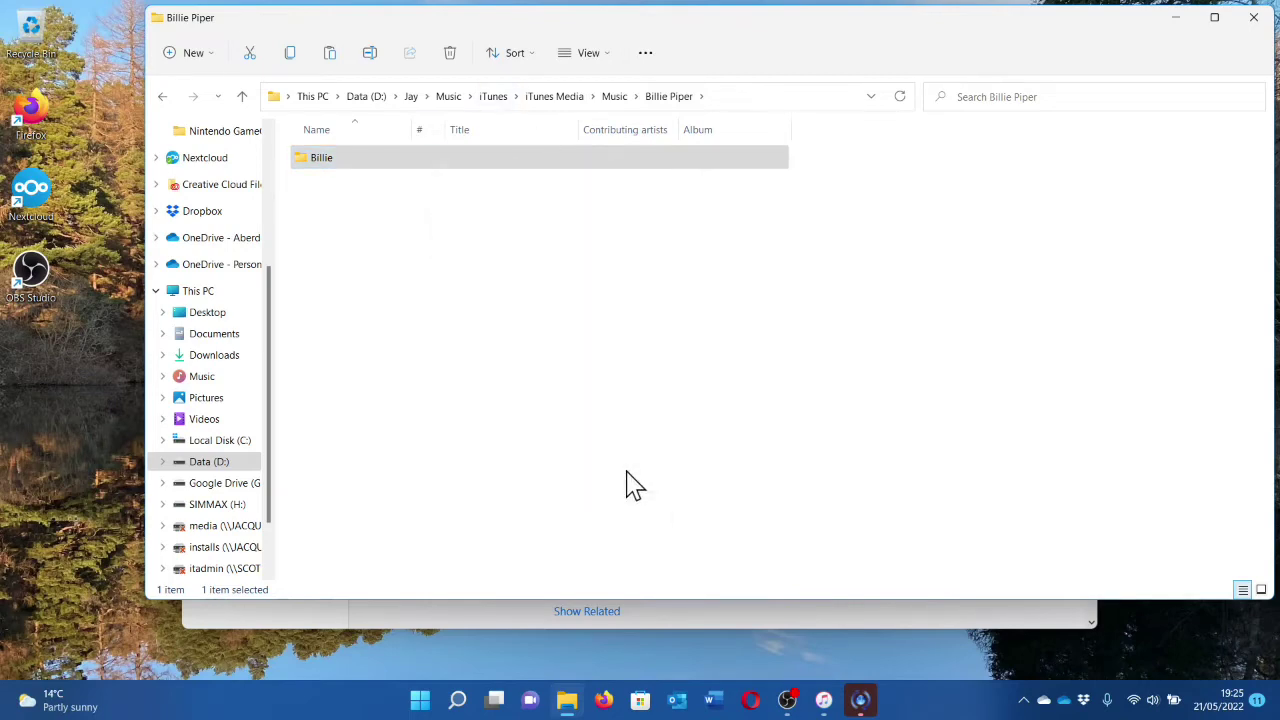
{"action": "left_click", "coordinate": [772, 564]}
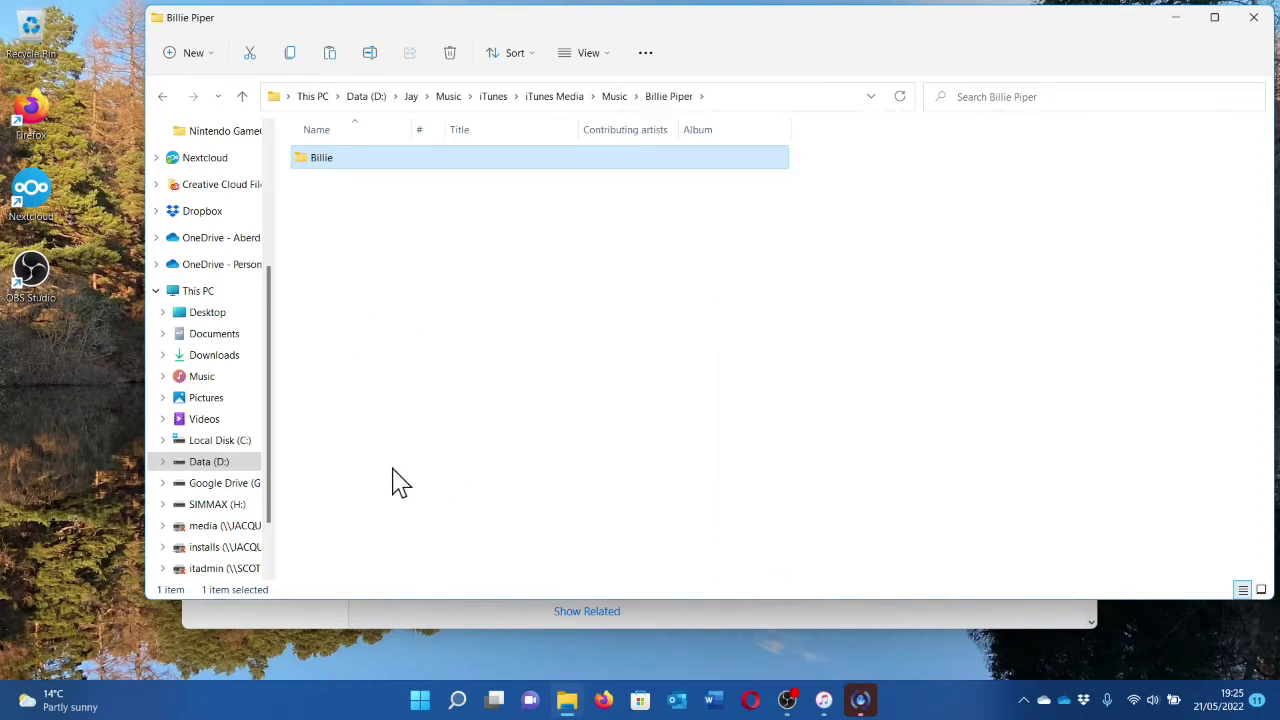
- Paste the copied Billie folder into the root of the SIMMAX (H:) drive with the Explorer copy option, and close the folder window
{"action": "left_click", "coordinate": [251, 513]}
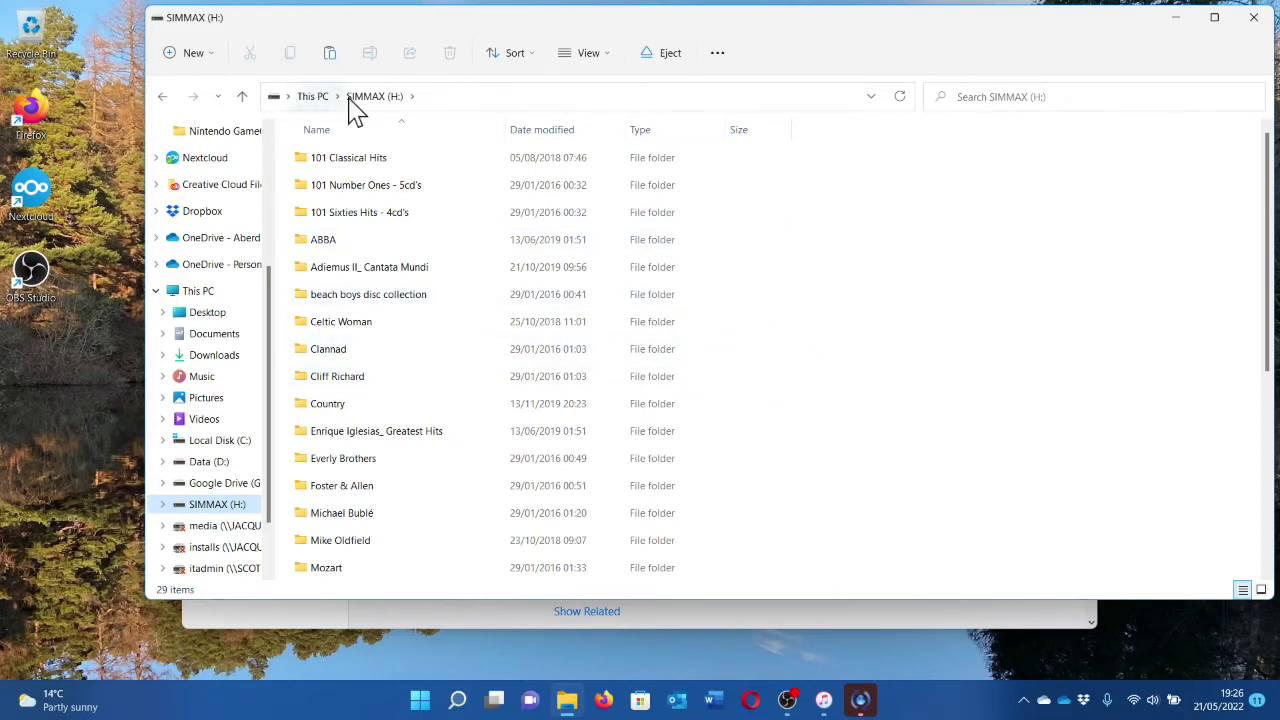
{"action": "right_click", "coordinate": [897, 258]}
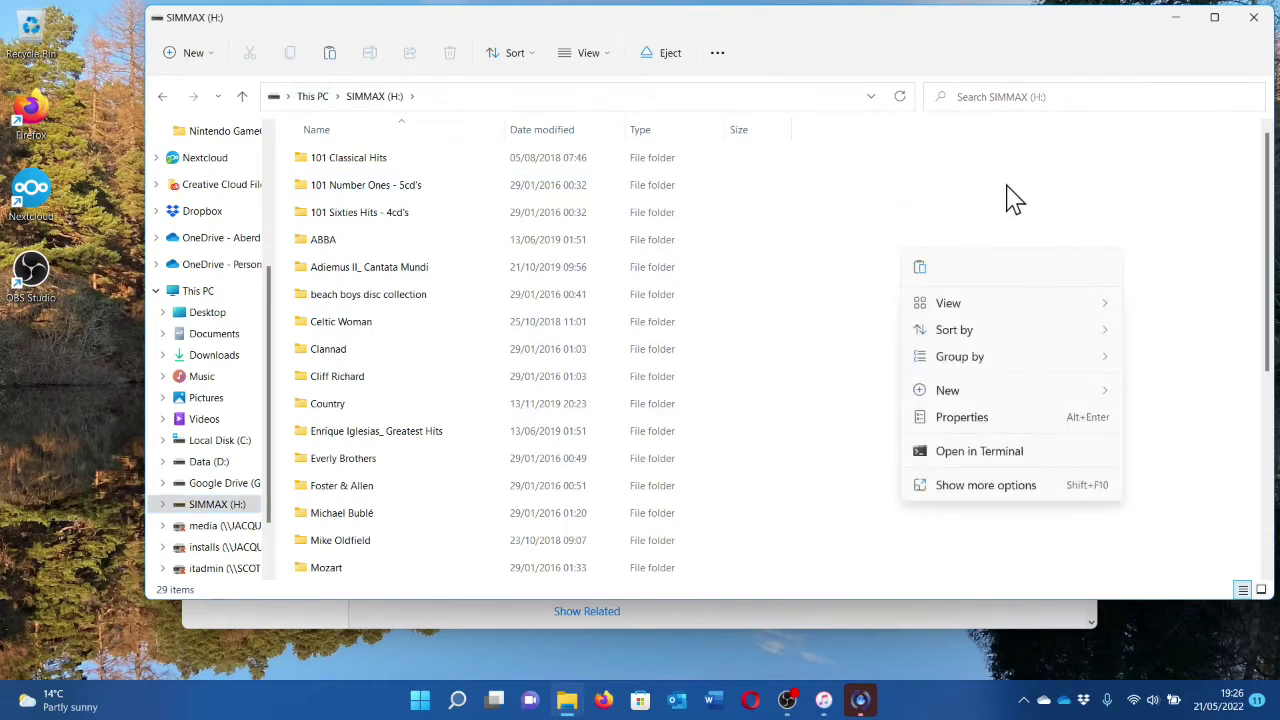
{"action": "left_click", "coordinate": [978, 490]}
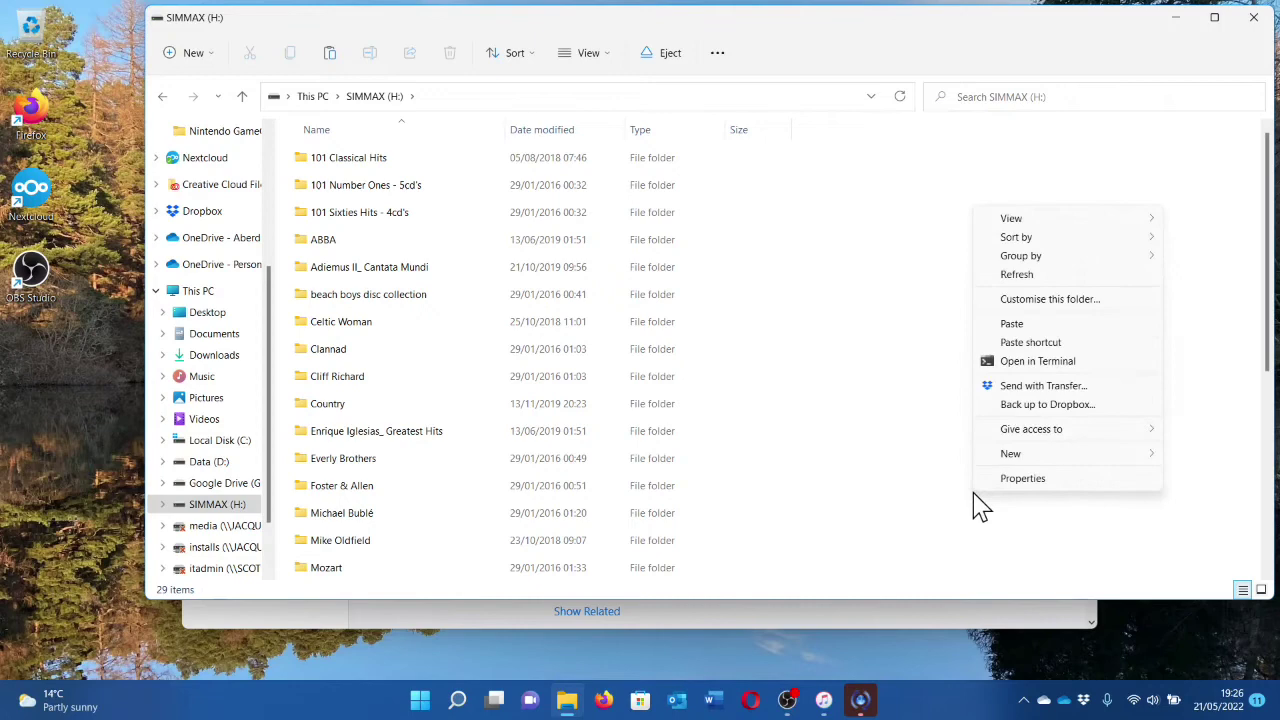
{"action": "left_click", "coordinate": [1080, 329]}
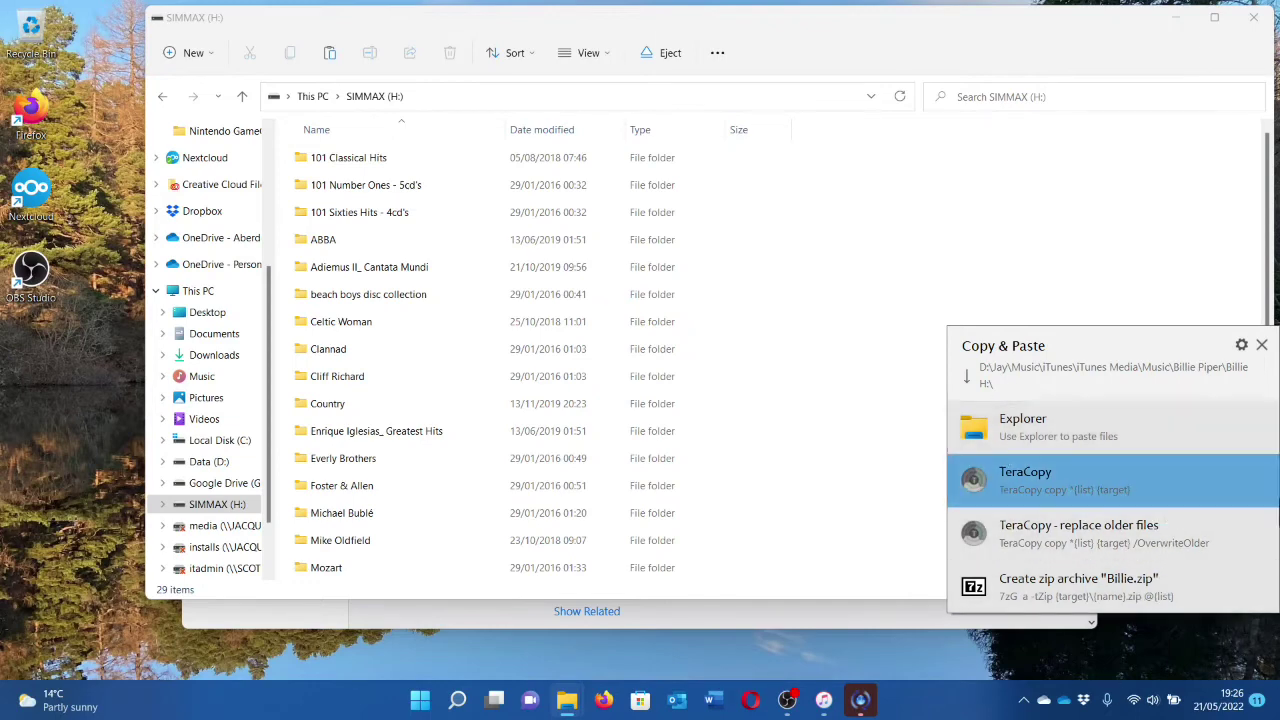
{"action": "left_click", "coordinate": [1187, 435]}
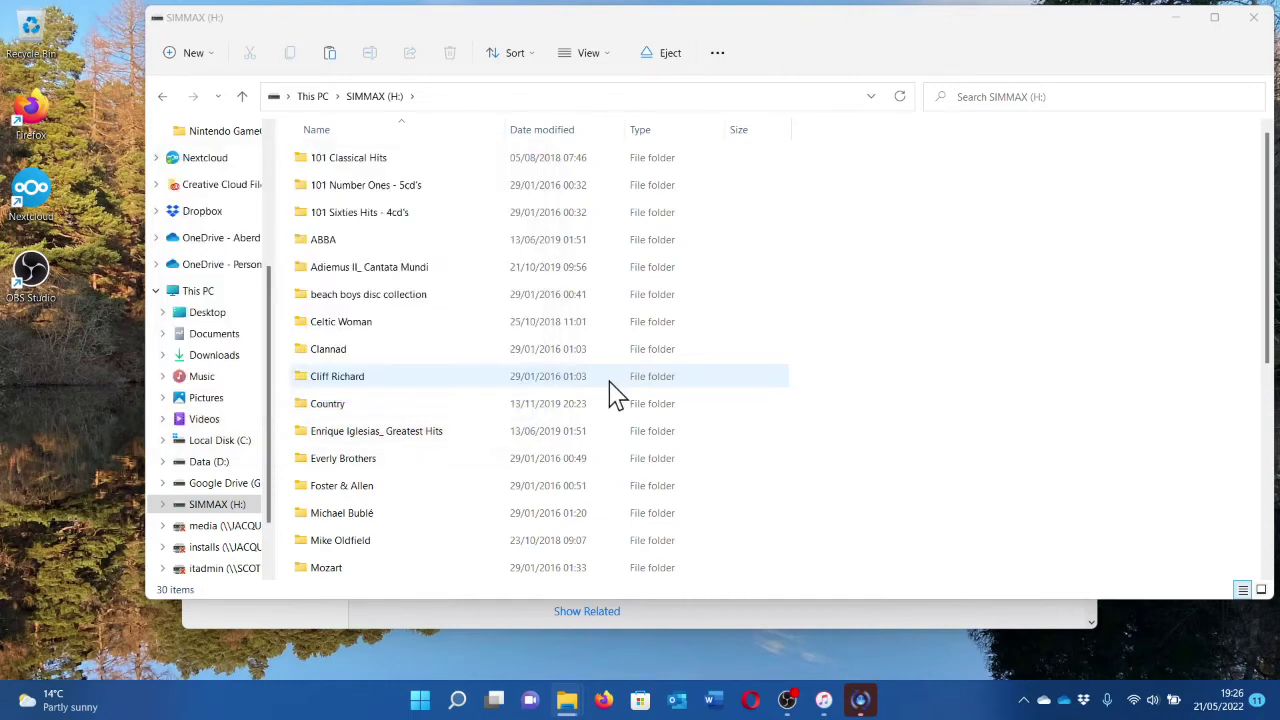
{"action": "left_click", "coordinate": [932, 522]}
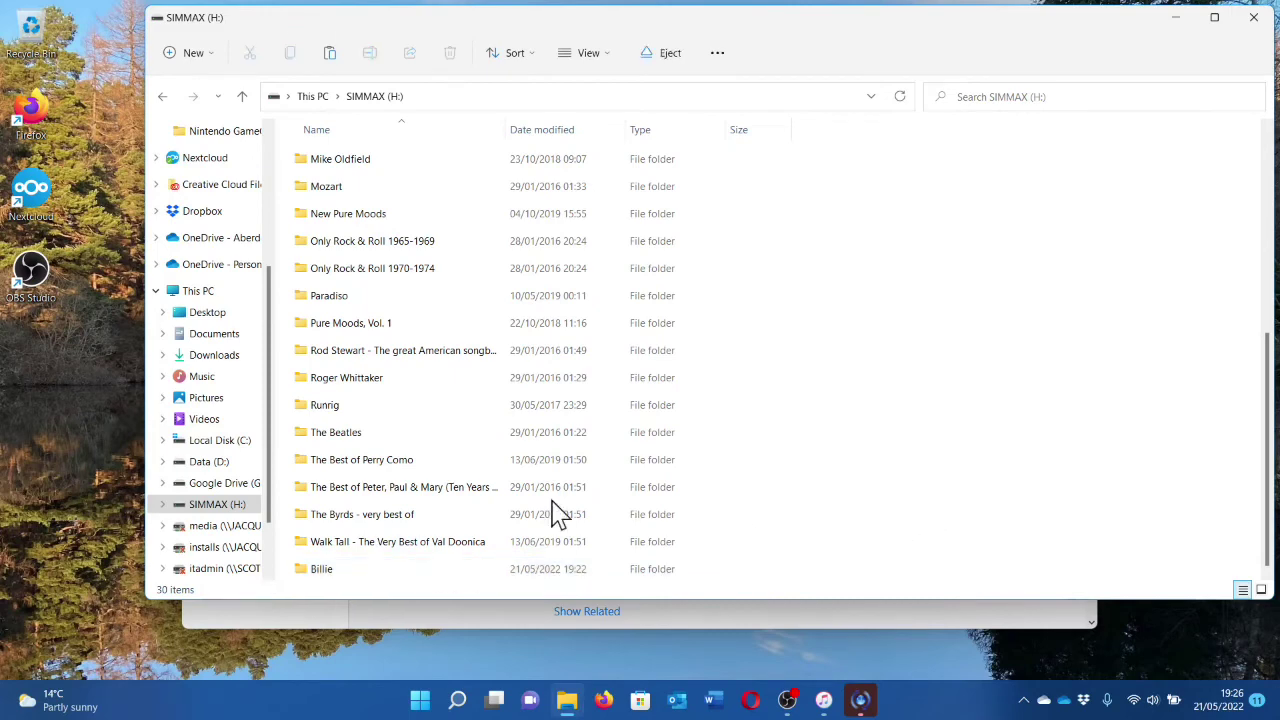
{"action": "left_click", "coordinate": [1256, 20]}
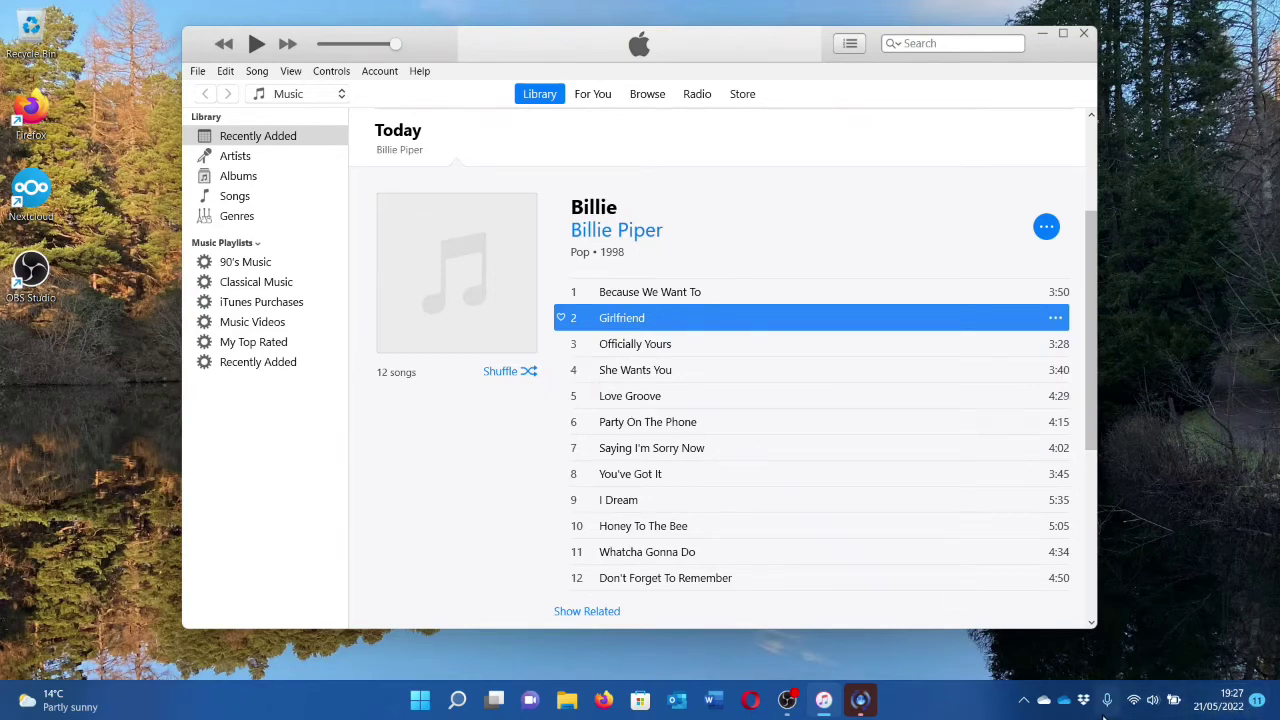
- Safely eject the Mass Storage device that holds the SIMMAX (H:) drive
{"action": "left_click", "coordinate": [1024, 702]}
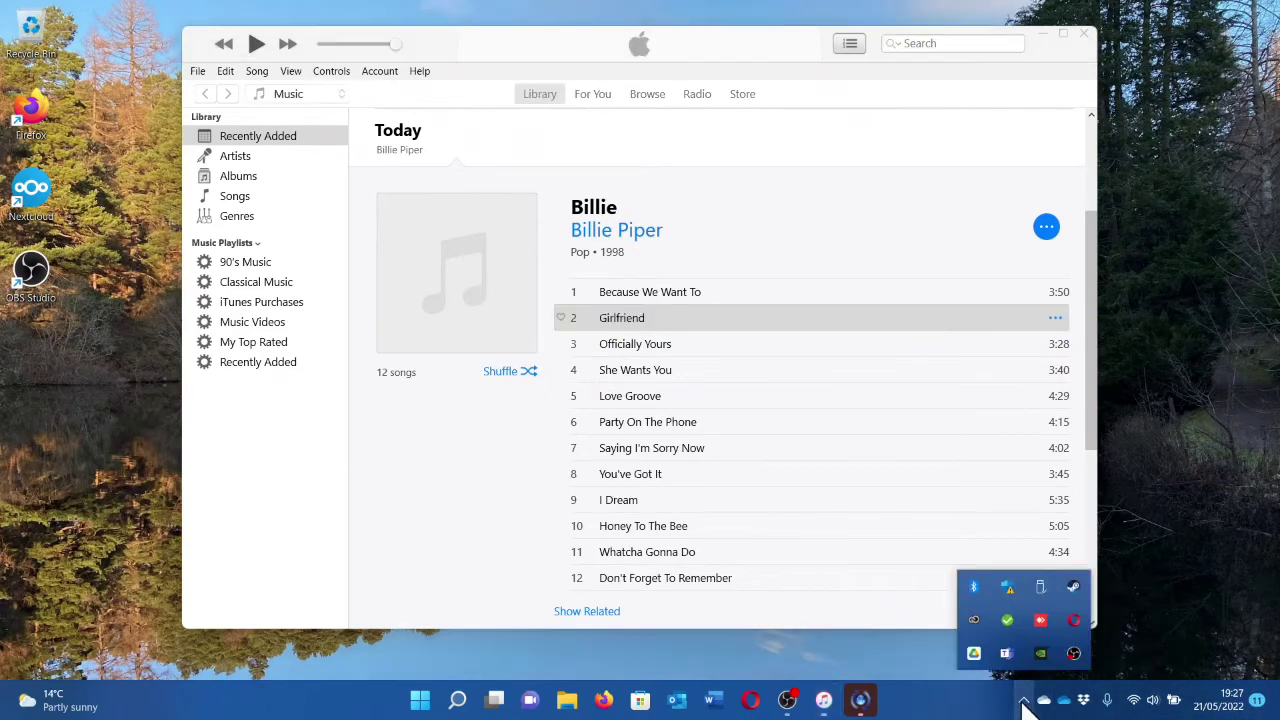
{"action": "left_click", "coordinate": [1043, 588]}
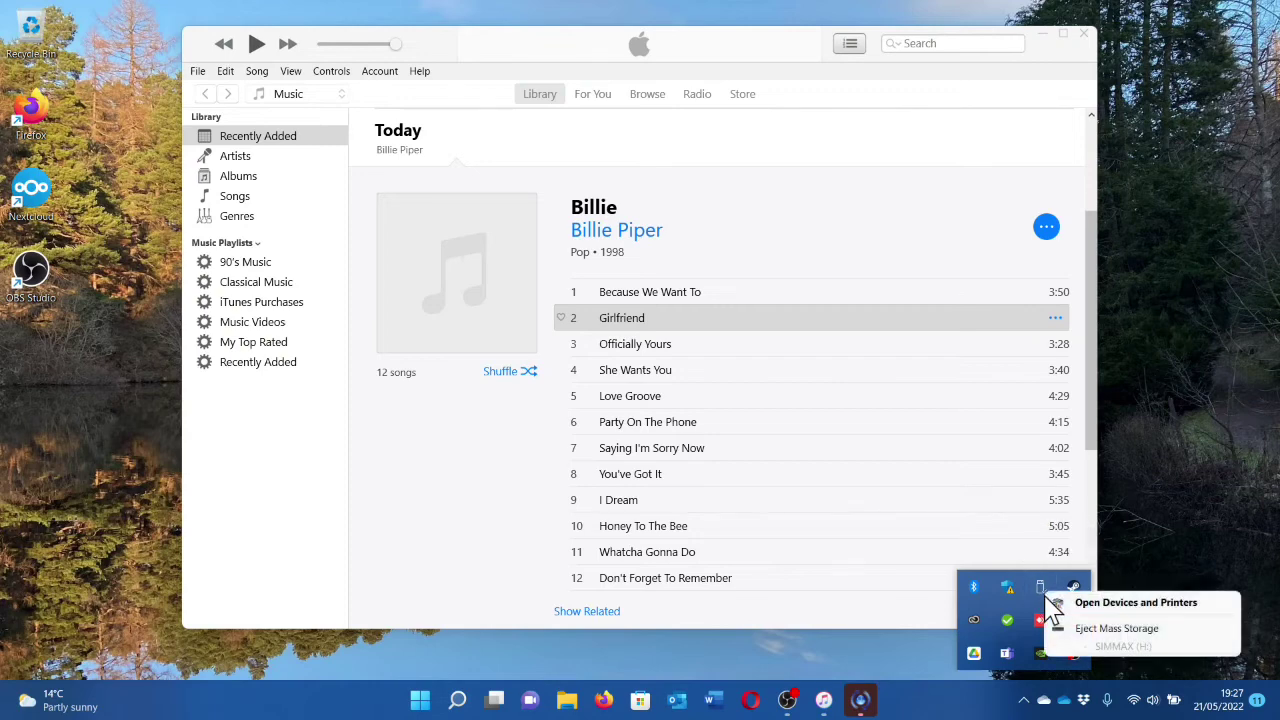
{"action": "left_click", "coordinate": [1108, 629]}
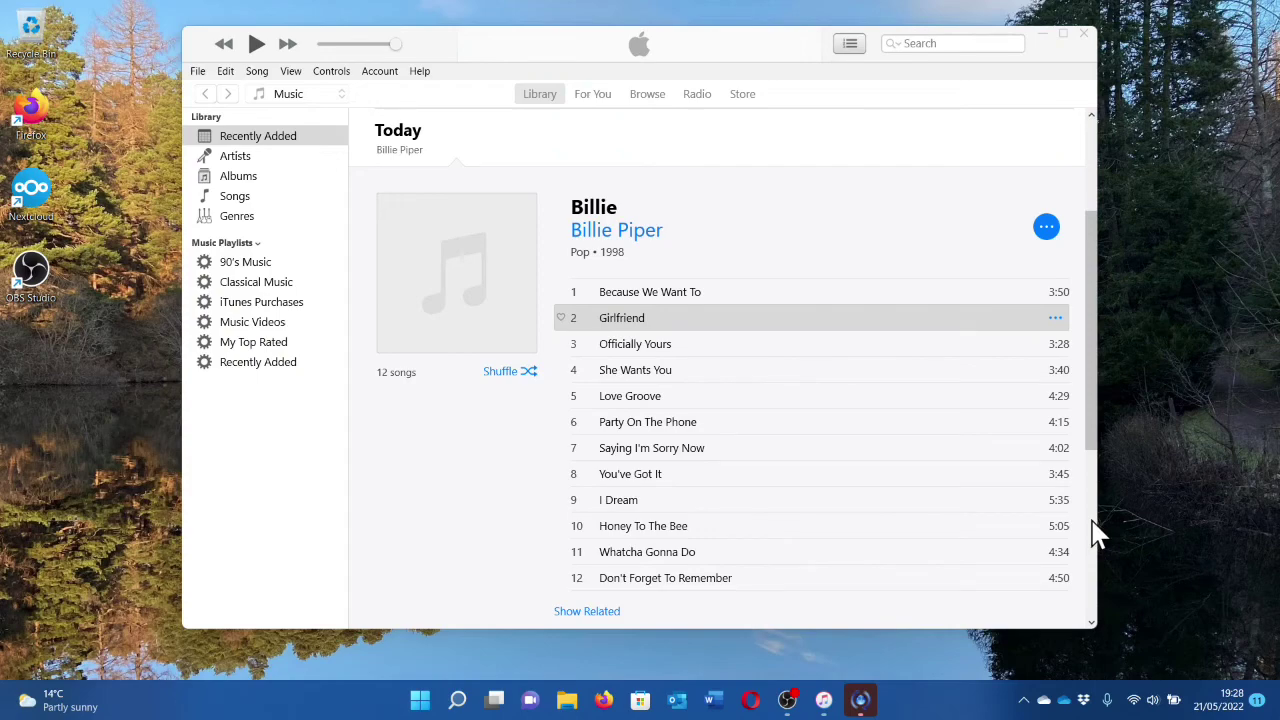
{"action": "left_click", "coordinate": [860, 700]}
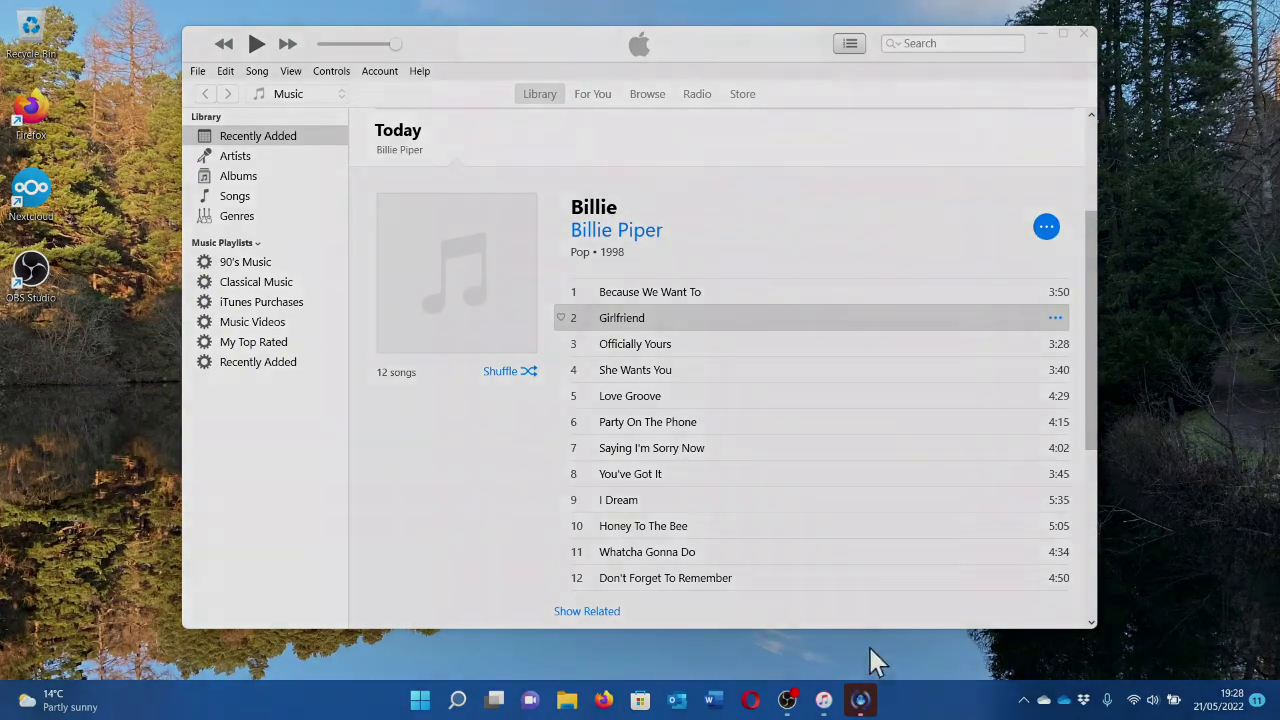